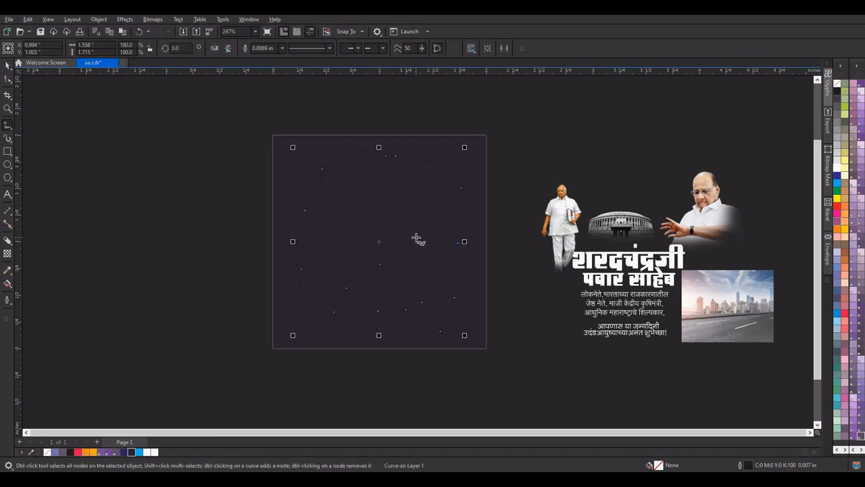
key("ctrl+z")
mouse_move(378, 154)
left_mouse_down()
mouse_move(306, 226)
mouse_move(297, 269)
mouse_move(332, 311)
mouse_move(365, 276)
mouse_move(435, 315)
mouse_move(474, 281)
mouse_move(446, 253)
mouse_move(473, 207)
mouse_move(465, 165)
mouse_move(377, 154)
left_mouse_up()
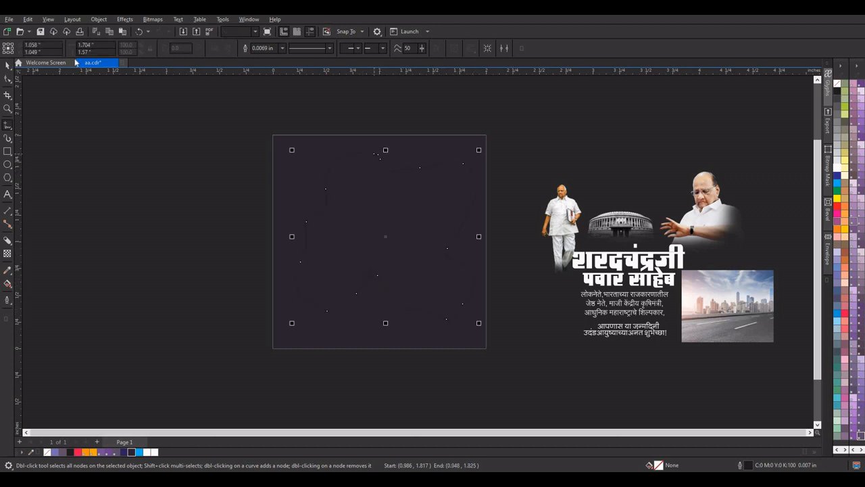
left_click(8, 66)
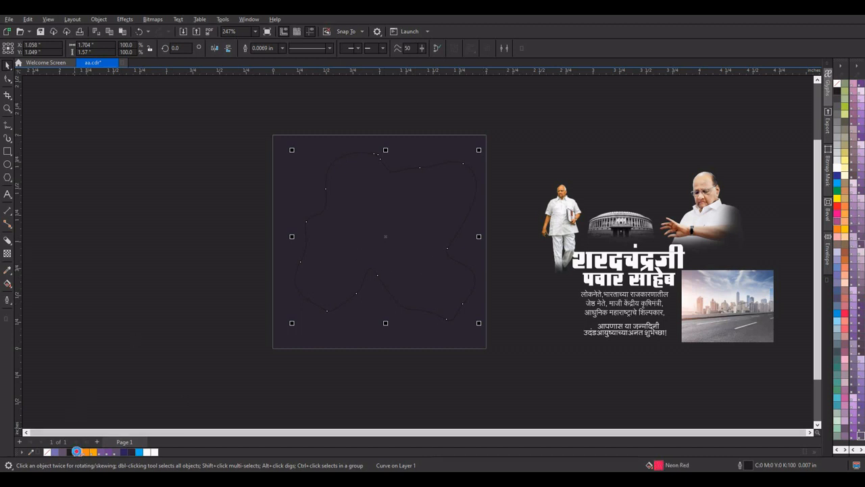
left_click_drag(346, 269, 309, 299)
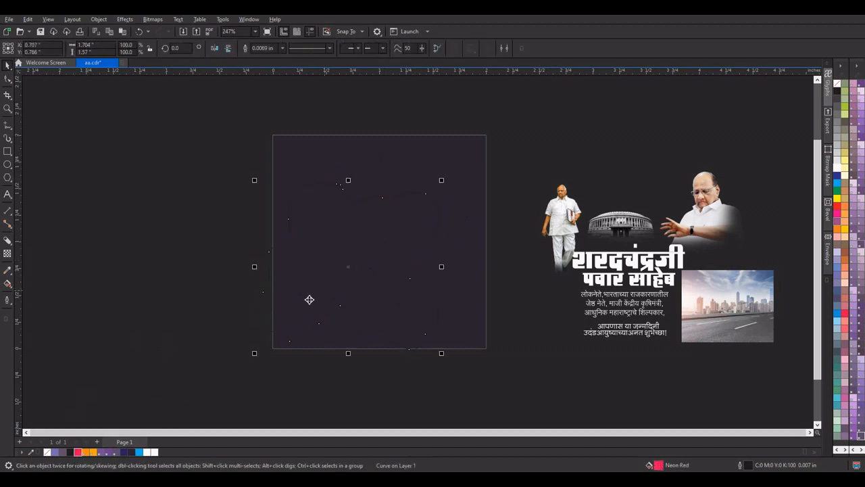
double_click(78, 452)
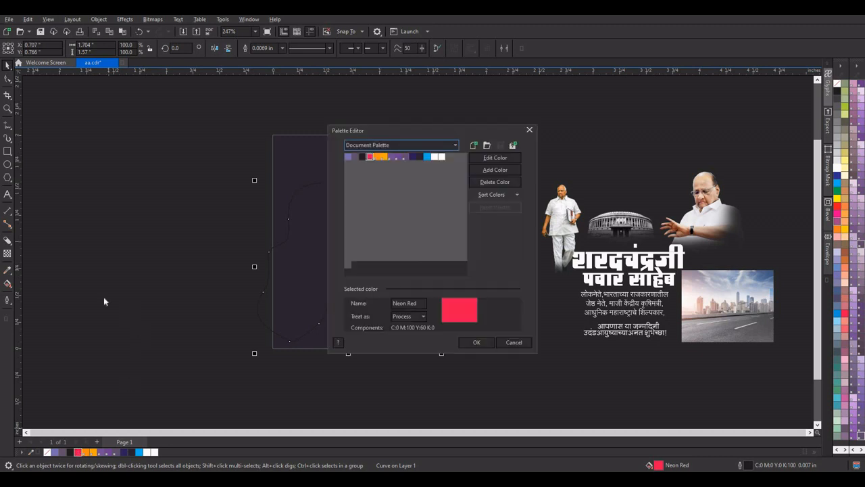
left_click(514, 342)
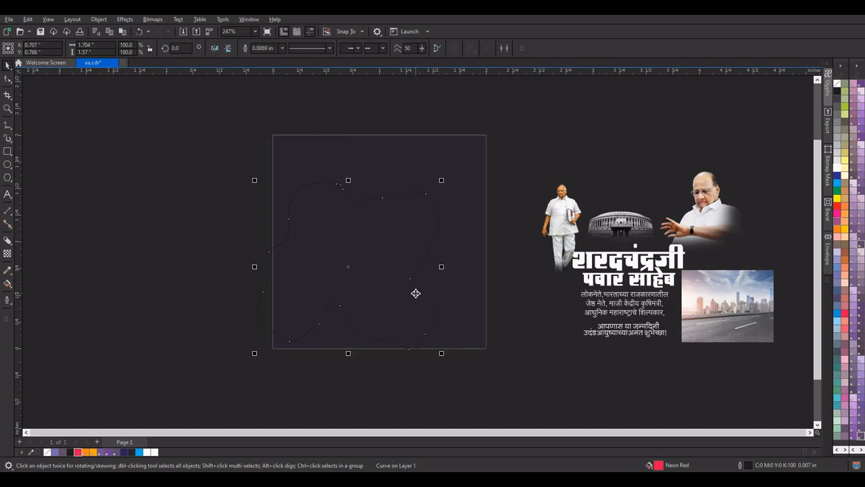
key("Delete")
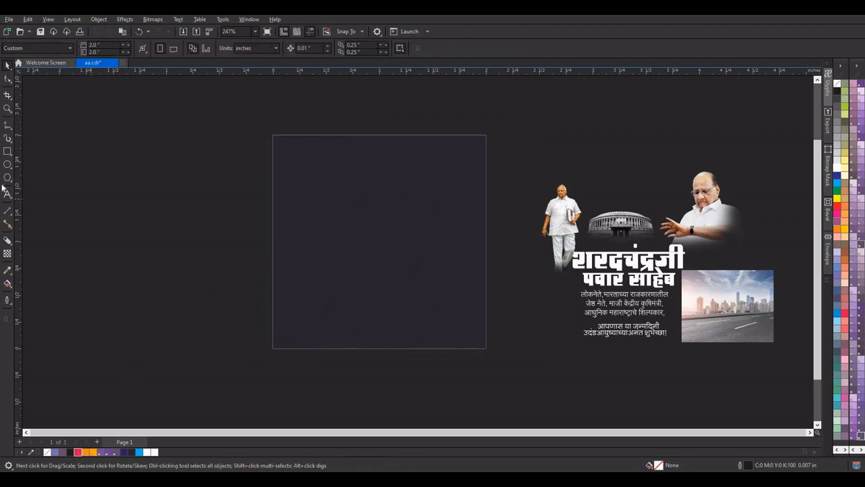
Draw a closed freehand blob about 1.73 by 1.56 inches, centred on the dark square page
left_click(11, 129)
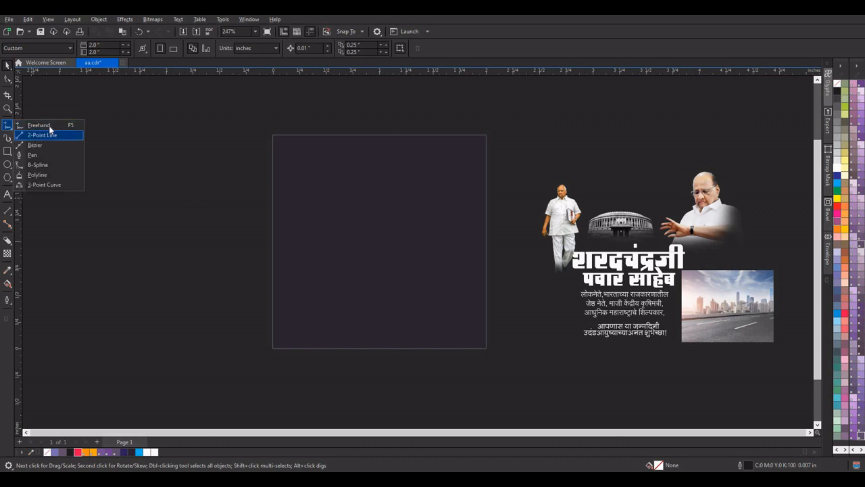
left_click(49, 128)
mouse_move(376, 165)
left_mouse_down()
mouse_move(313, 188)
mouse_move(291, 298)
left_mouse_up()
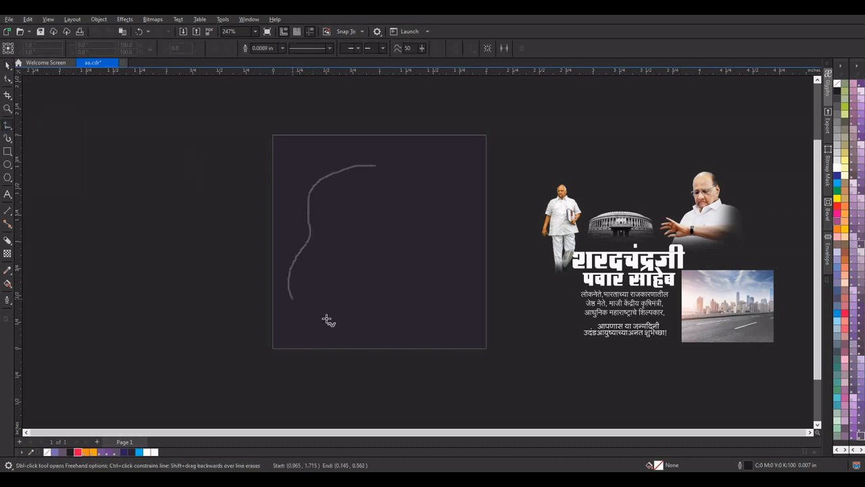
mouse_move(327, 319)
left_mouse_down()
mouse_move(371, 309)
mouse_move(430, 324)
mouse_move(459, 268)
mouse_move(447, 244)
mouse_move(470, 215)
mouse_move(461, 182)
mouse_move(401, 184)
mouse_move(379, 166)
left_mouse_up()
key("F10")
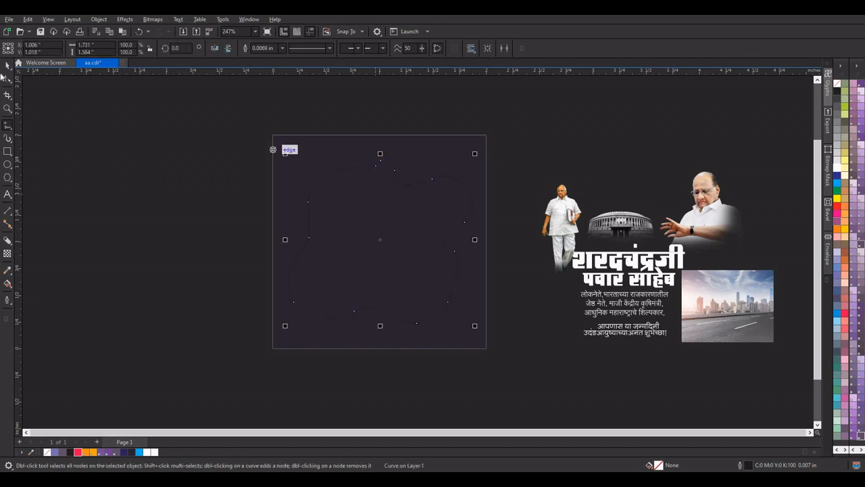
Fill the blob with magenta (C0 M100 Y0 K0) and remove its outline
left_click(6, 65)
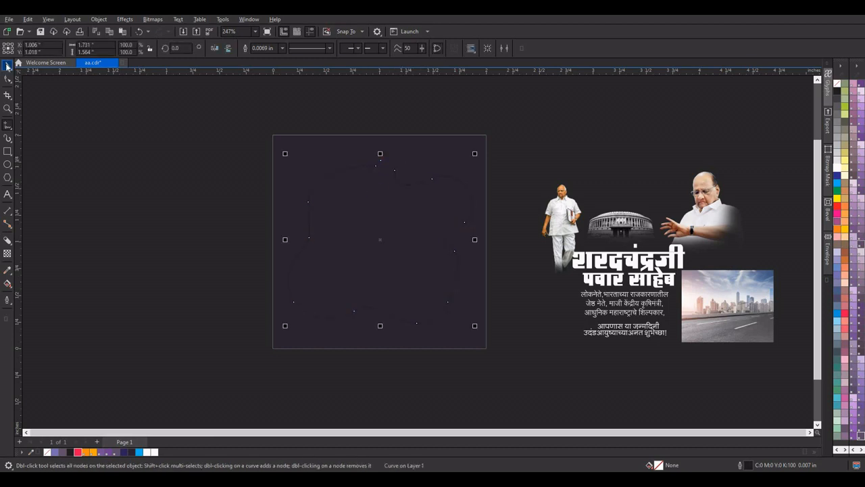
left_click(839, 213)
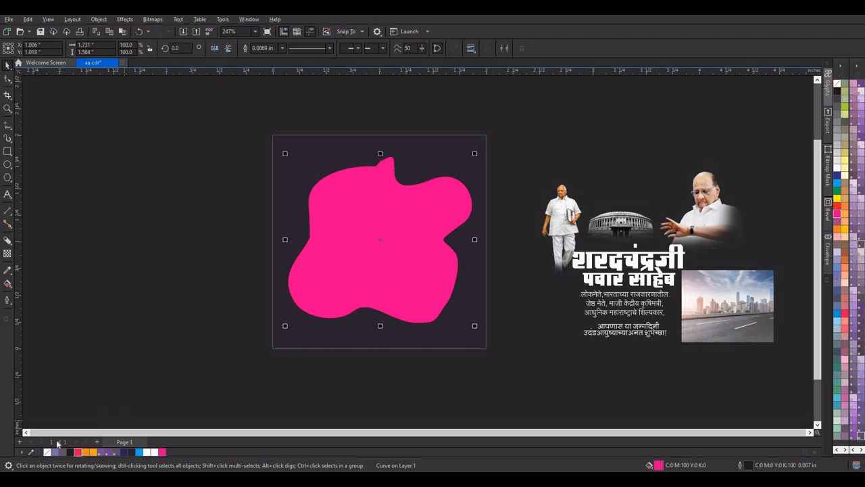
right_click(47, 452)
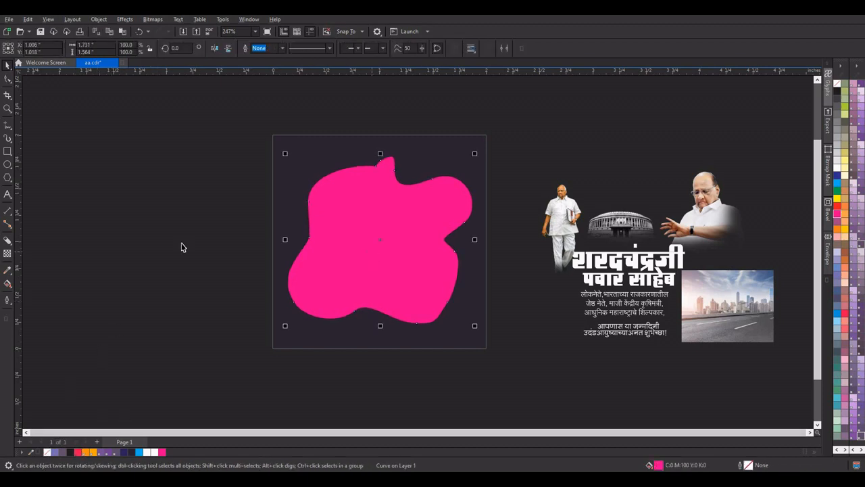
Apply a rectangular Mesh Fill to the magenta blob with a grid of 10 columns and 10 rows
left_click(11, 288)
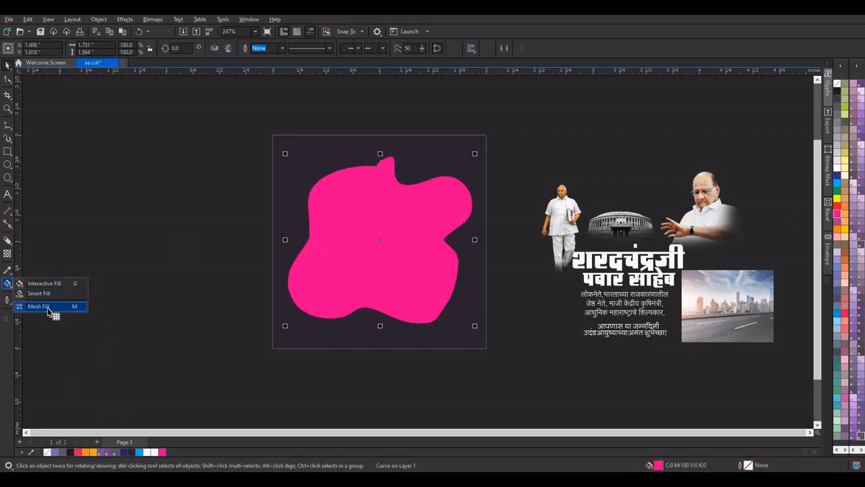
left_click(49, 308)
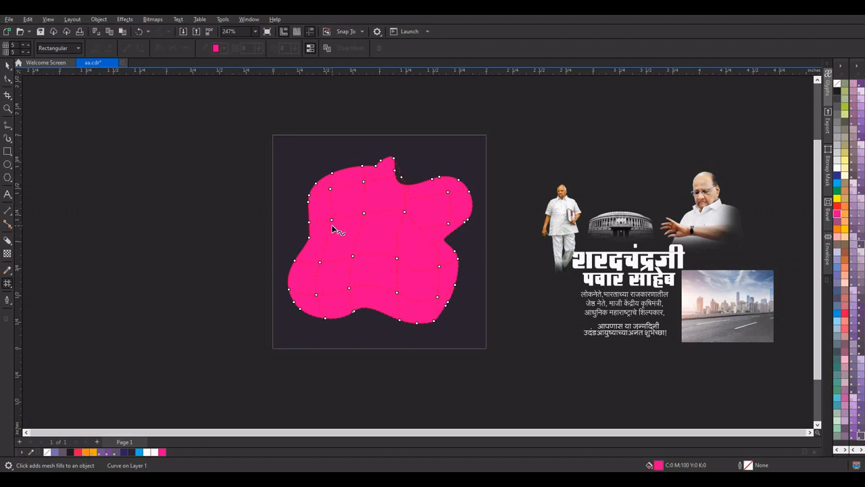
left_click(27, 44)
left_click(28, 44)
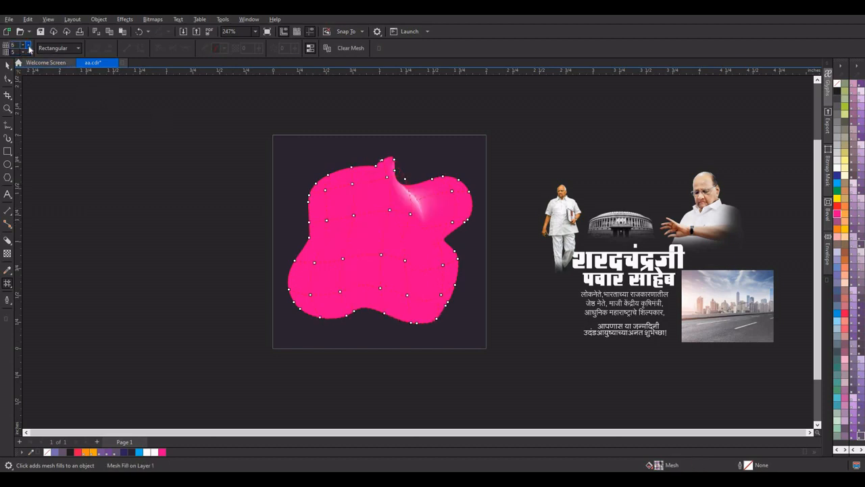
left_click(28, 45)
left_click(28, 52)
left_click(29, 52)
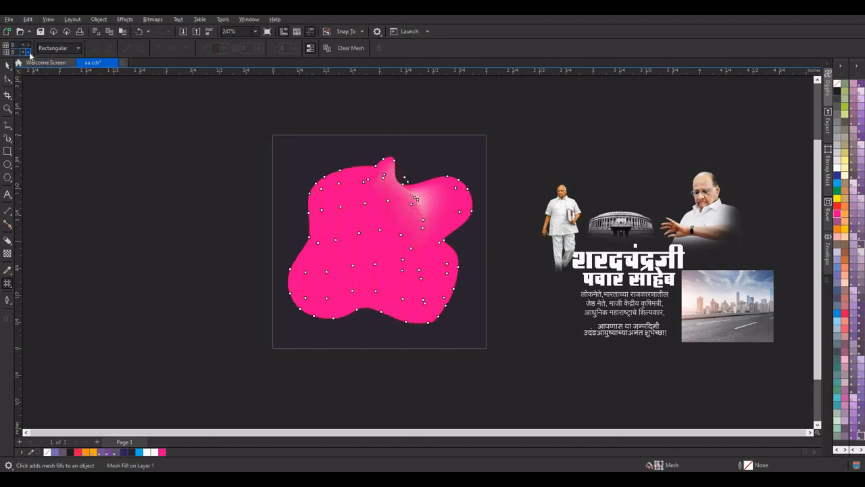
left_click(29, 52)
left_click(28, 52)
left_click(29, 52)
left_click(29, 45)
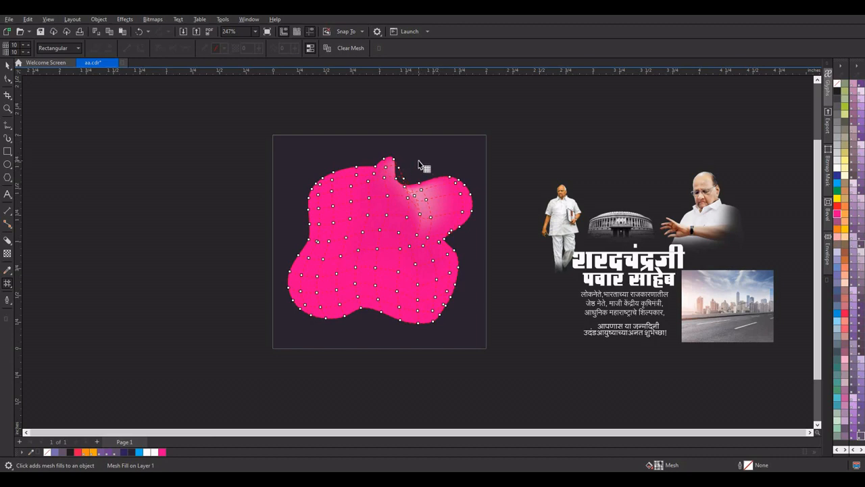
left_click_drag(419, 165, 511, 241)
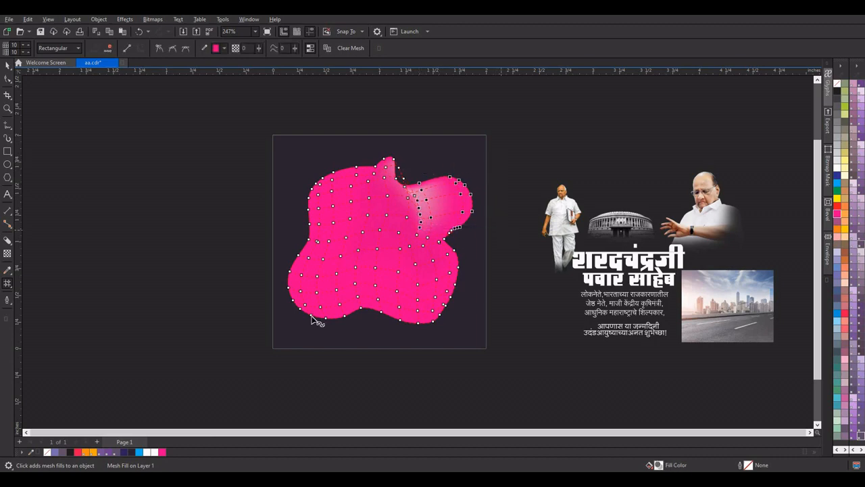
left_click(134, 453)
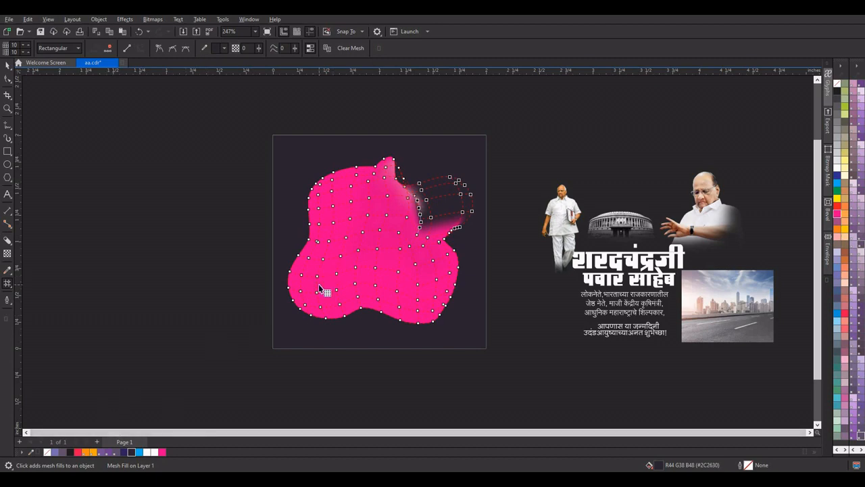
key("ctrl+z")
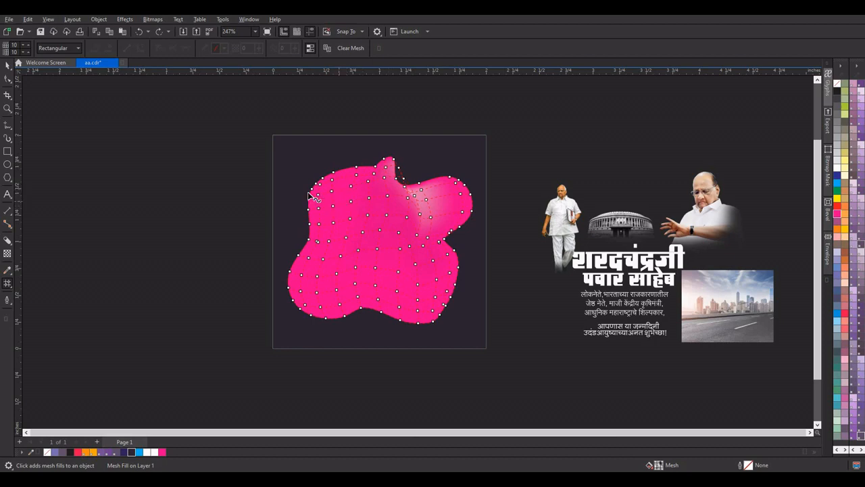
Color the mesh nodes at the blob's upper-left, lower-right and lower-left lobes orange
left_click_drag(282, 180, 344, 236)
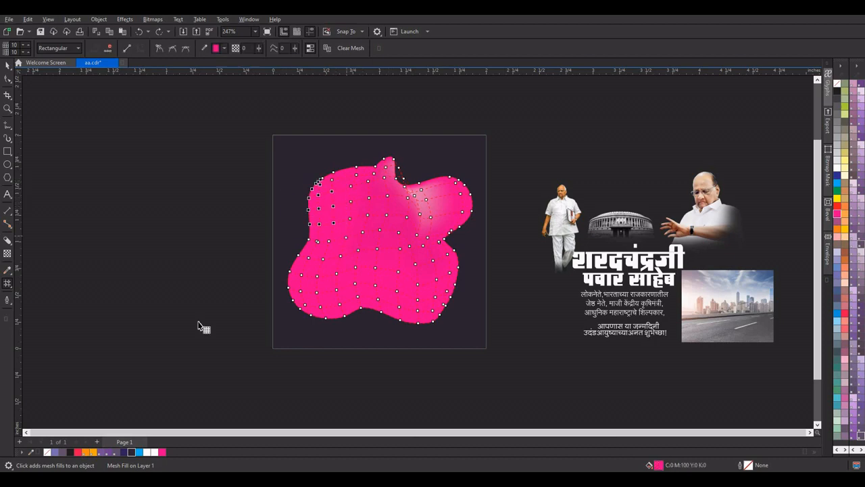
left_click(88, 453)
left_click_drag(466, 261, 406, 346)
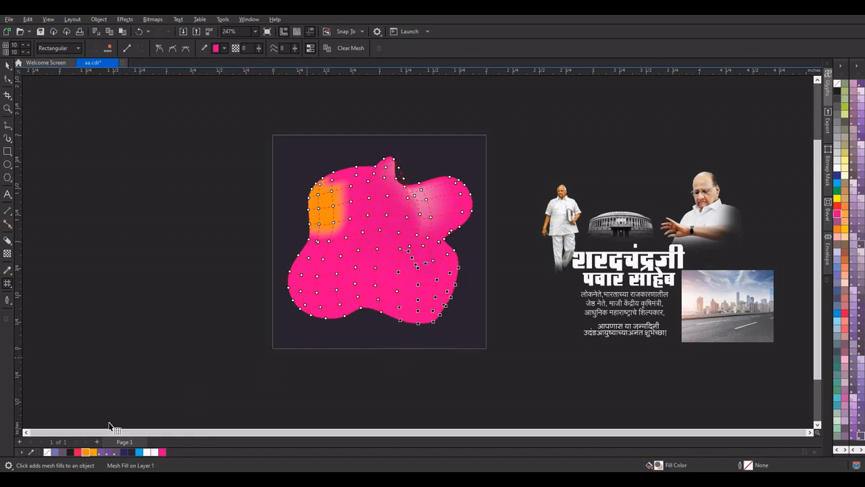
left_click(88, 453)
left_click_drag(282, 284, 314, 346)
left_click(88, 453)
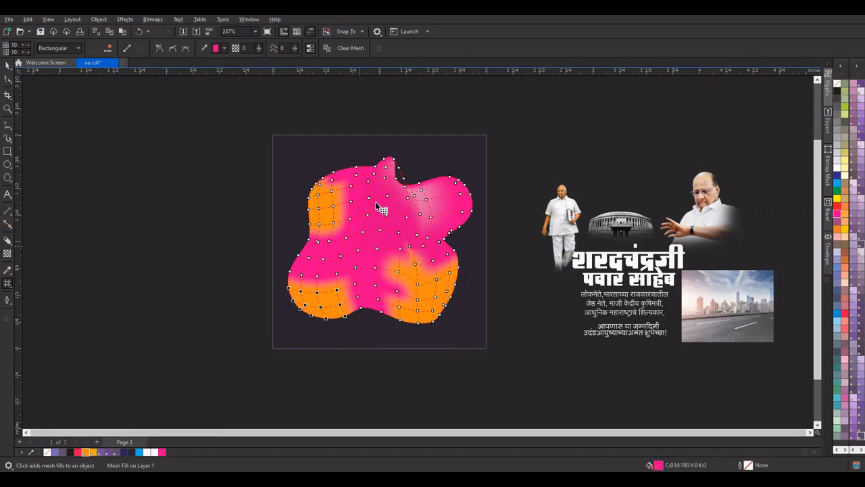
Color the mesh nodes around the blob's upper-middle notch with the lighter orange, 100% PANTONE 4-1-7 U, and finish mesh editing
left_click_drag(377, 154, 440, 226)
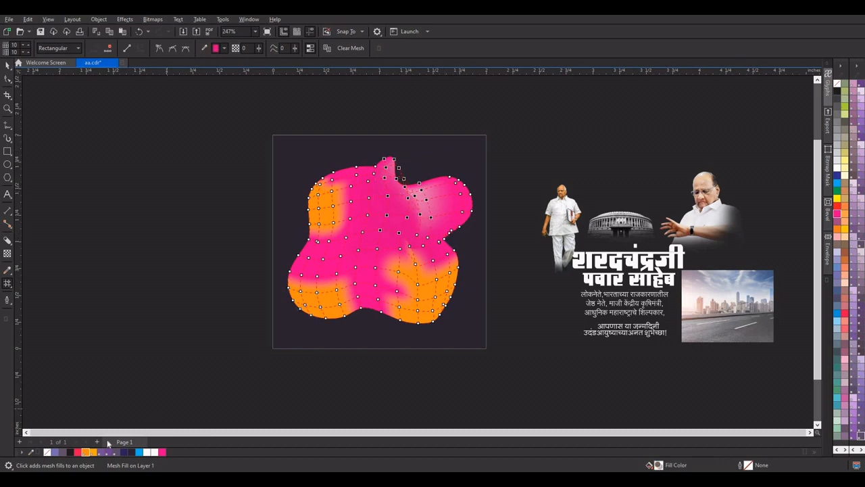
left_click(91, 453)
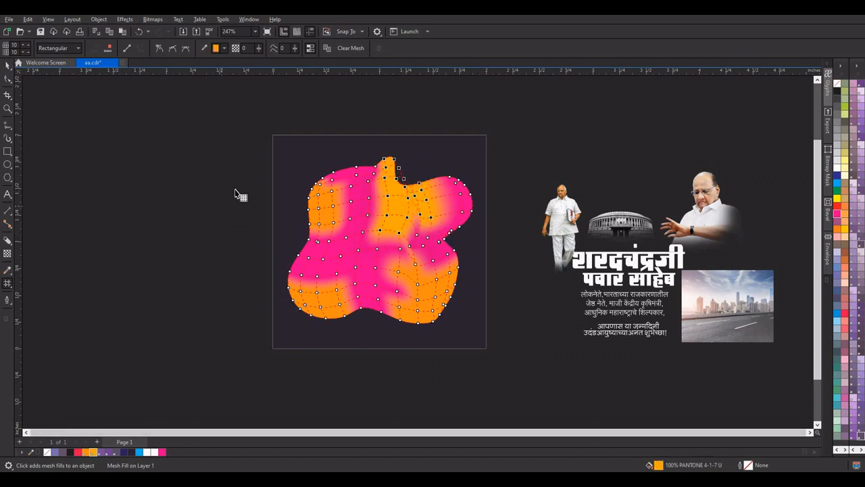
left_click(8, 65)
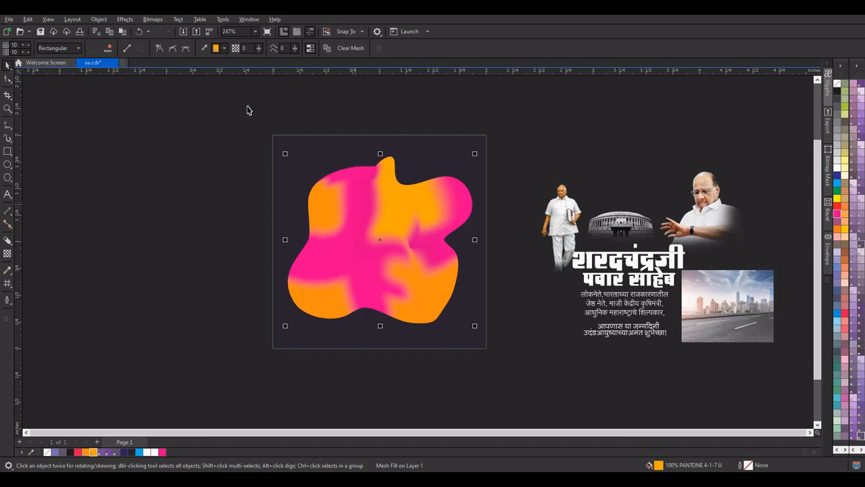
Apply a Gaussian Blur to the mesh-filled blob, adjusting the radius, and keep the blob in place on the page
left_click(125, 22)
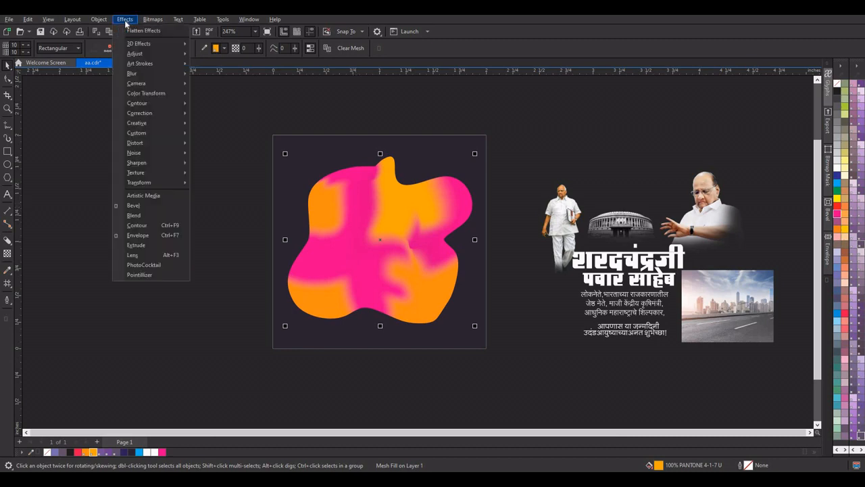
mouse_move(179, 73)
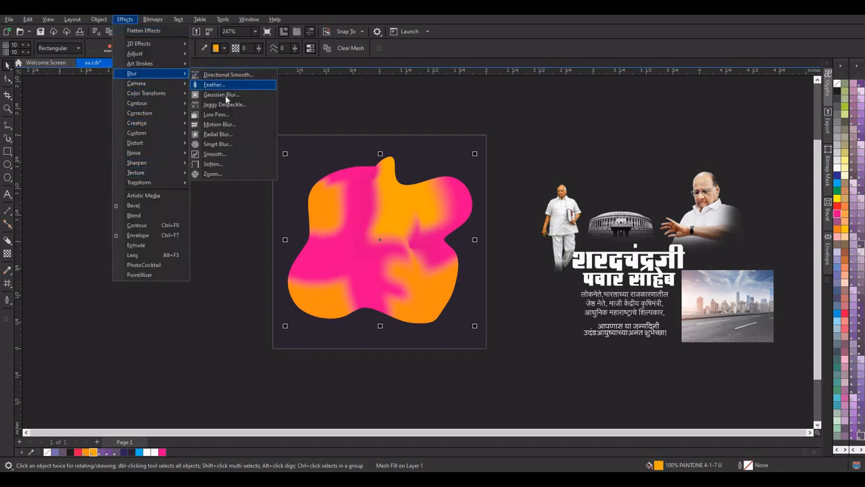
left_click(226, 95)
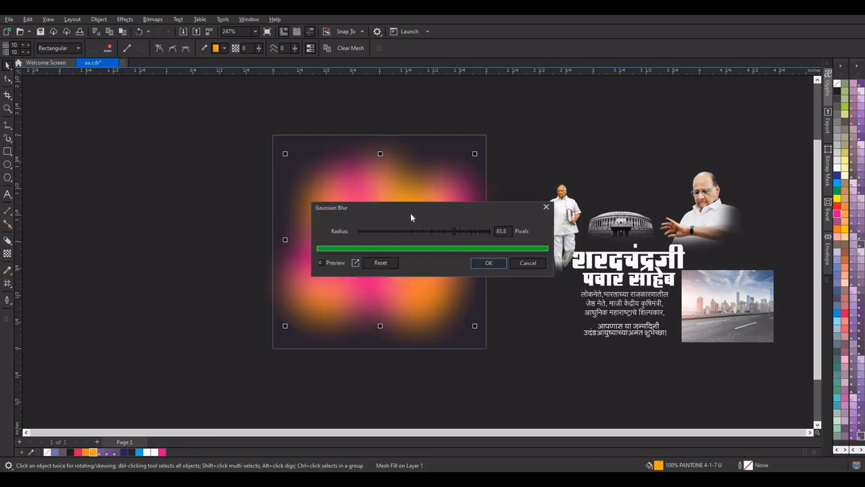
left_click_drag(443, 212, 673, 165)
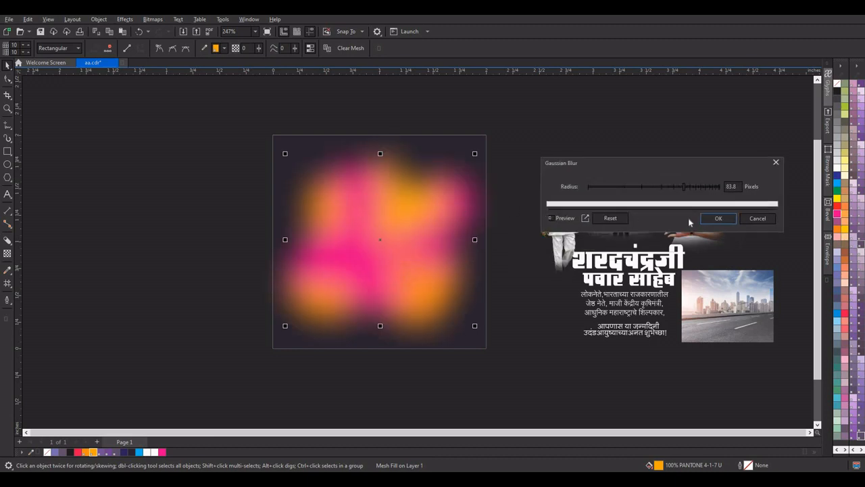
mouse_move(684, 187)
left_mouse_down()
mouse_move(661, 186)
mouse_move(684, 188)
left_mouse_up()
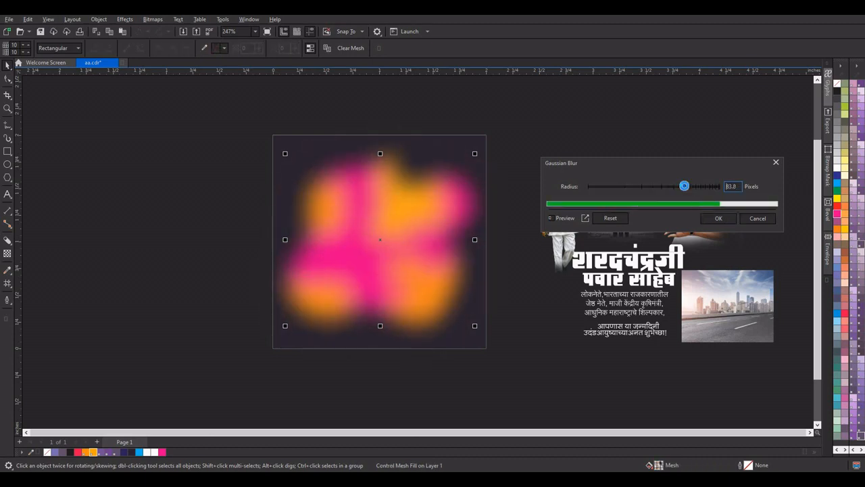
left_click(679, 188)
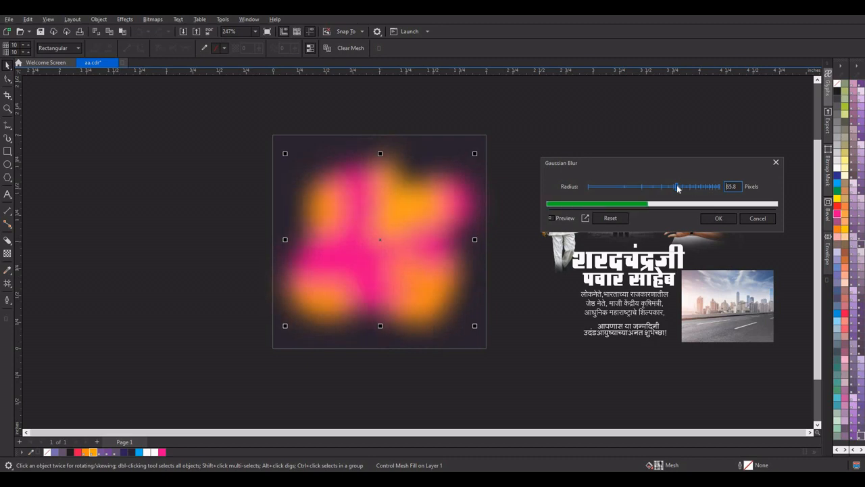
left_click(682, 189)
left_click(703, 218)
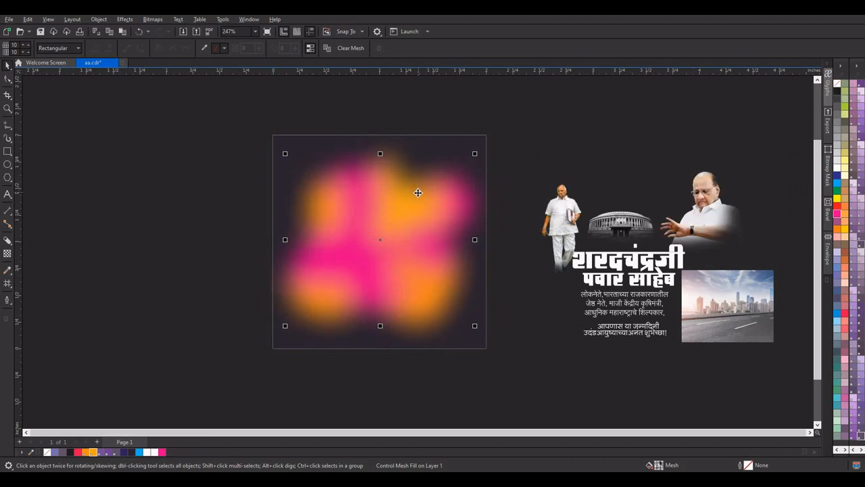
left_click_drag(407, 200, 321, 207)
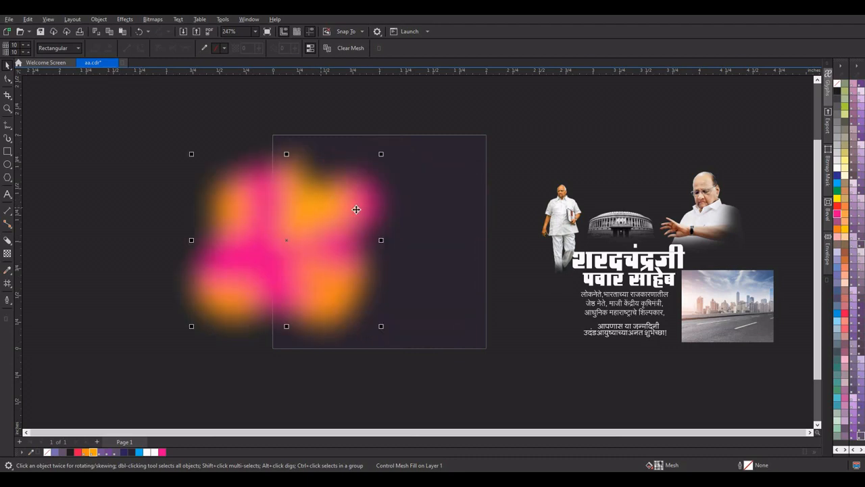
key("ctrl+z")
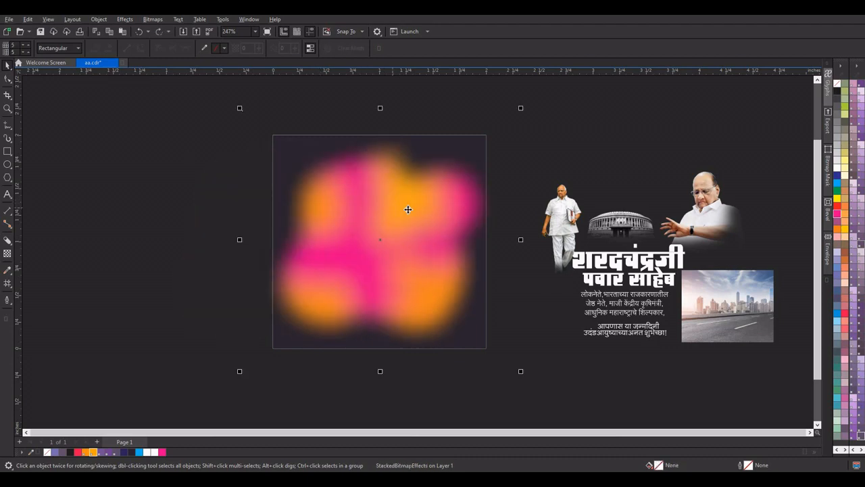
Make a rotated copy of the blurred blob and place it over the upper-left part of the page
left_click_drag(407, 207, 318, 201)
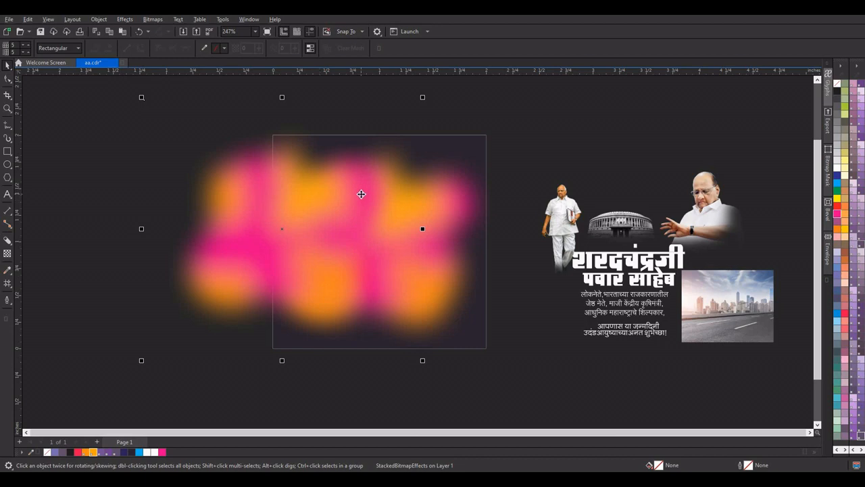
key("ctrl+z")
left_click(407, 182)
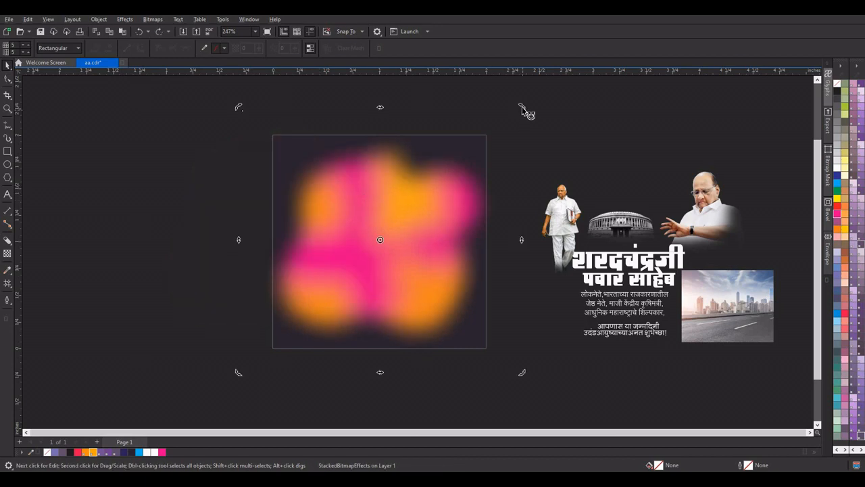
left_click_drag(526, 109, 480, 258)
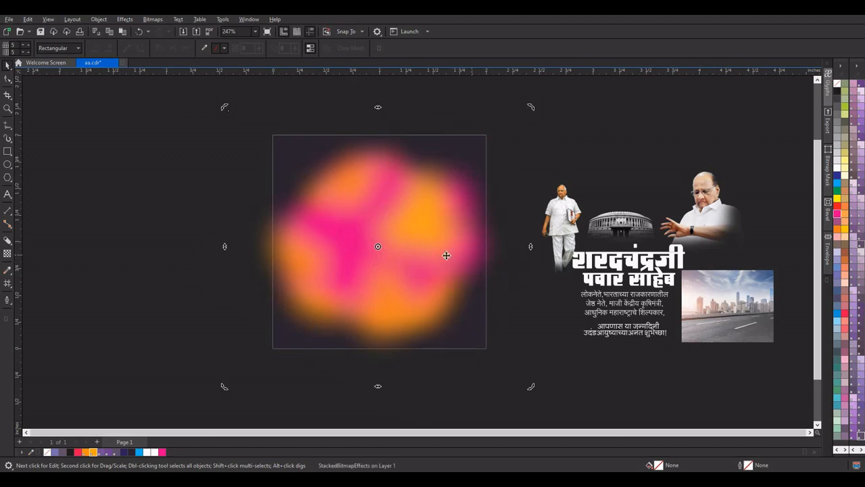
mouse_move(411, 212)
left_mouse_down()
mouse_move(394, 201)
mouse_move(403, 214)
left_mouse_up()
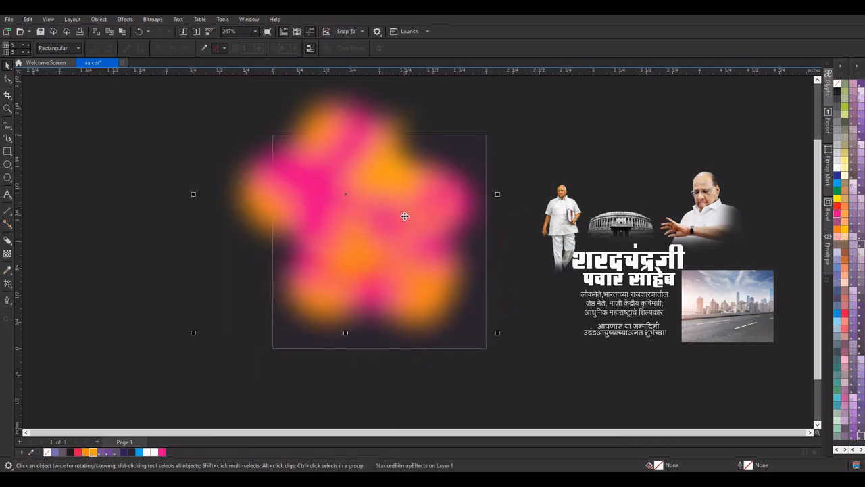
Offset the original blob slightly toward the page's lower-right corner and shift the rotated copy a little down and right
left_click(436, 301)
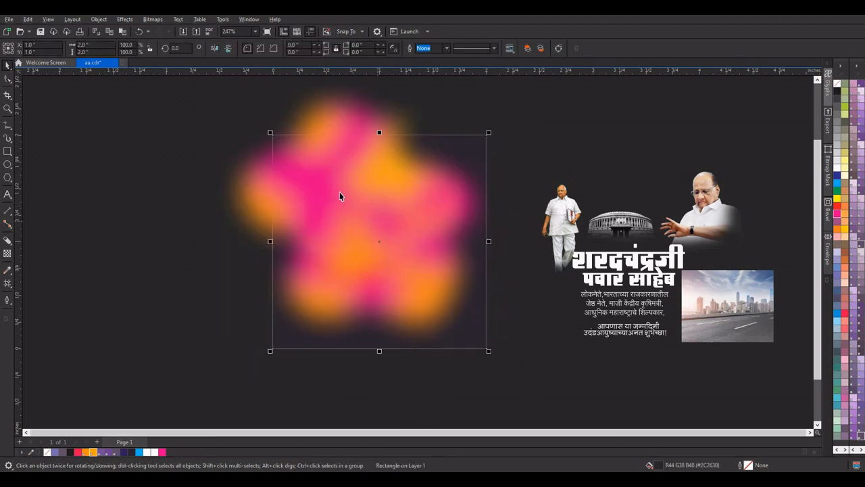
left_click_drag(438, 314, 456, 325)
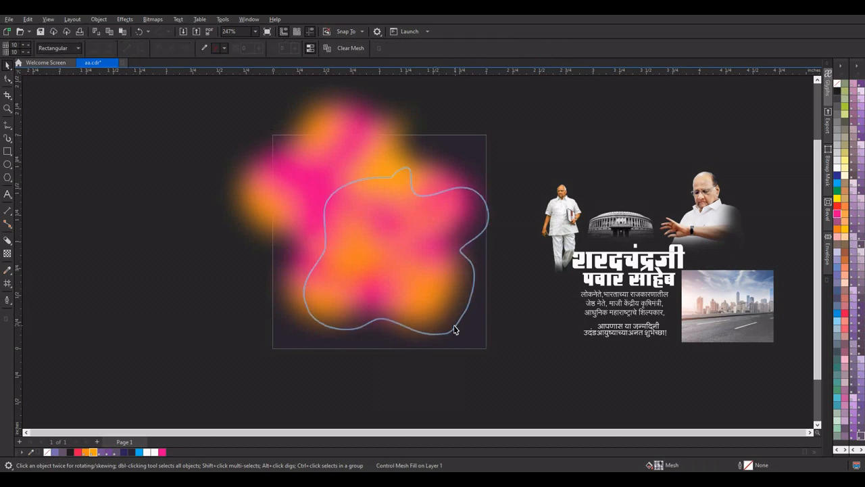
left_click_drag(302, 204, 317, 213)
Color the rotated copy's middle-right mesh nodes, from its center to the upper-right edge, with muted purple, 100% PANTONE 52-2-4 U
left_click(7, 284)
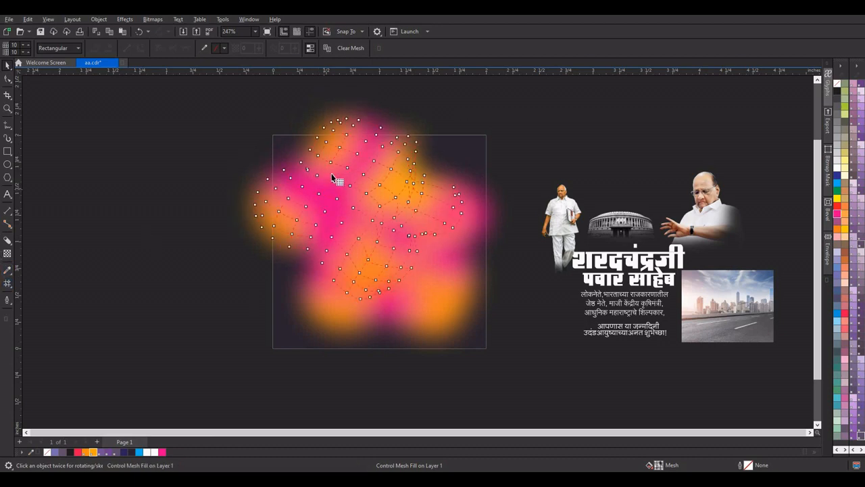
left_click_drag(429, 230, 430, 232)
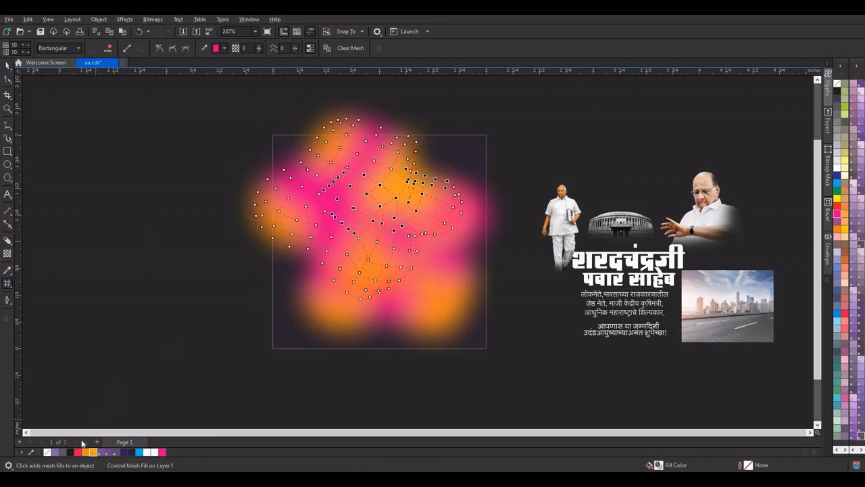
left_click(124, 452)
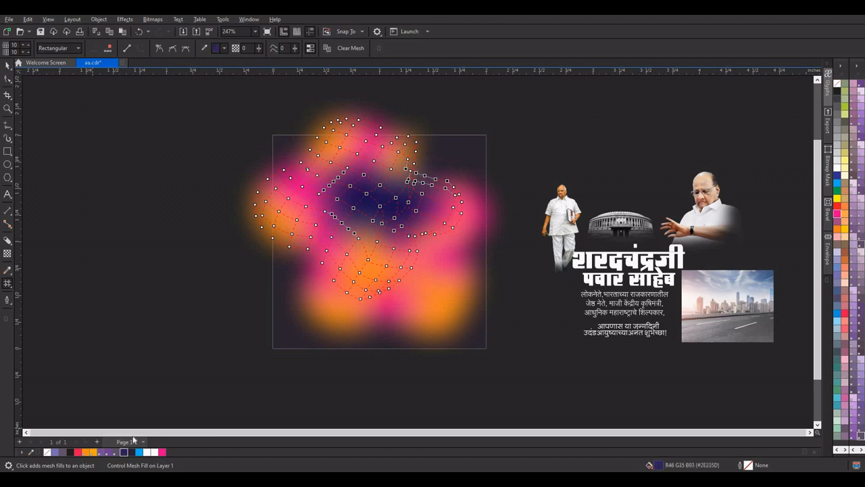
left_click(133, 453)
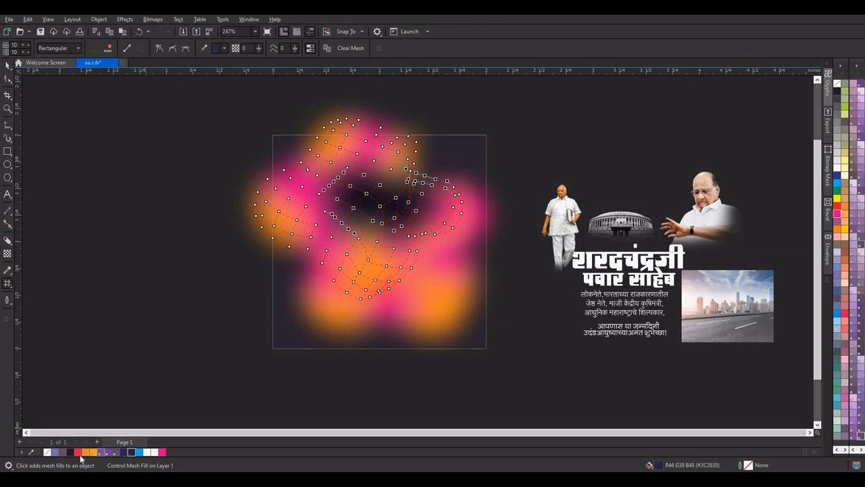
left_click(117, 453)
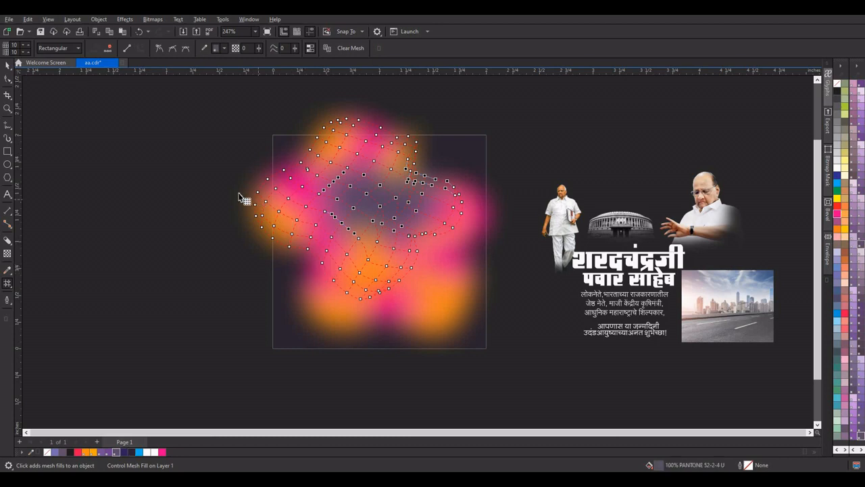
Color the mesh nodes of the rotated copy's lower-left and bottom lobes dark, R44 G38 B48
left_click_drag(239, 193, 331, 283)
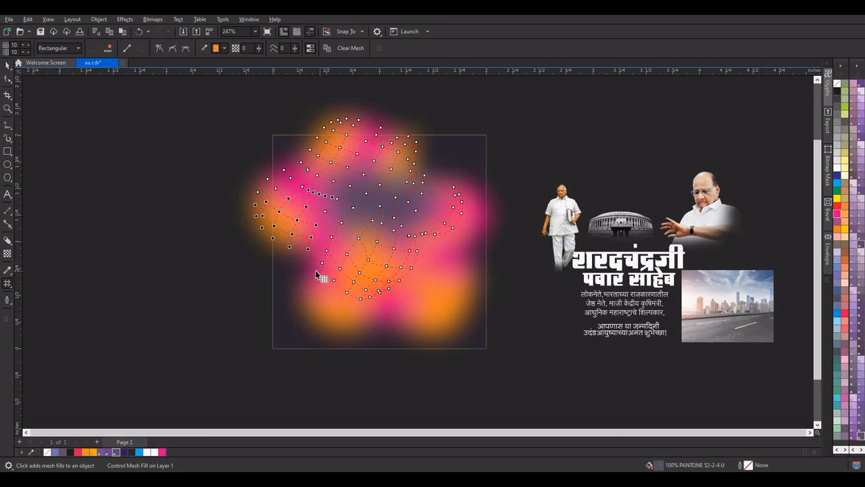
left_click(133, 452)
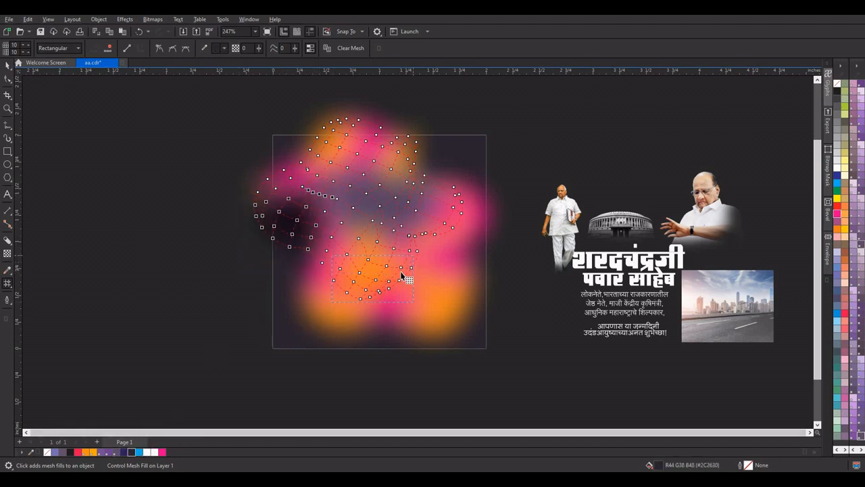
left_click_drag(402, 276, 405, 284)
left_click(133, 452)
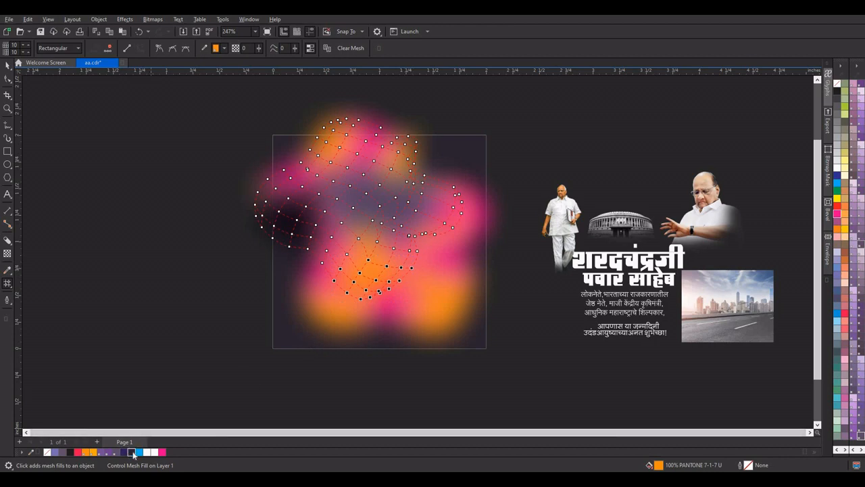
left_click(133, 453)
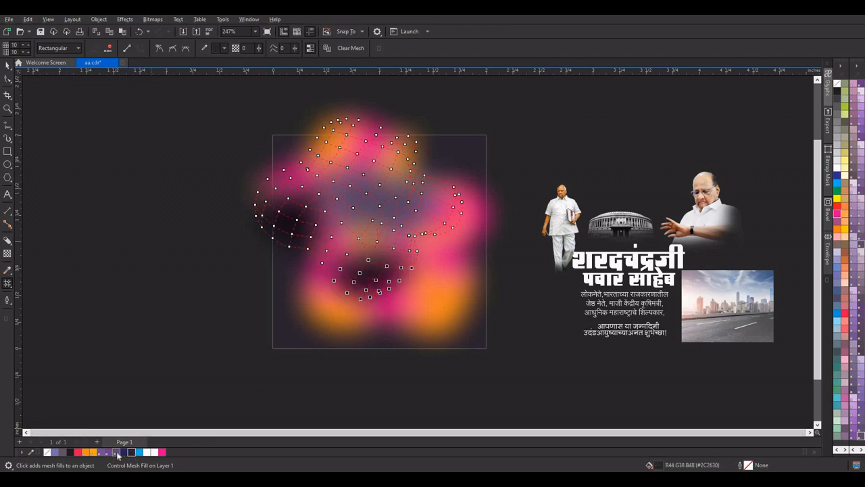
Recolor the selected bottom-lobe nodes, trying 100% PANTONE 52-2-4 U and settling on 100% PANTONE 51-5-5 U
left_click(115, 452)
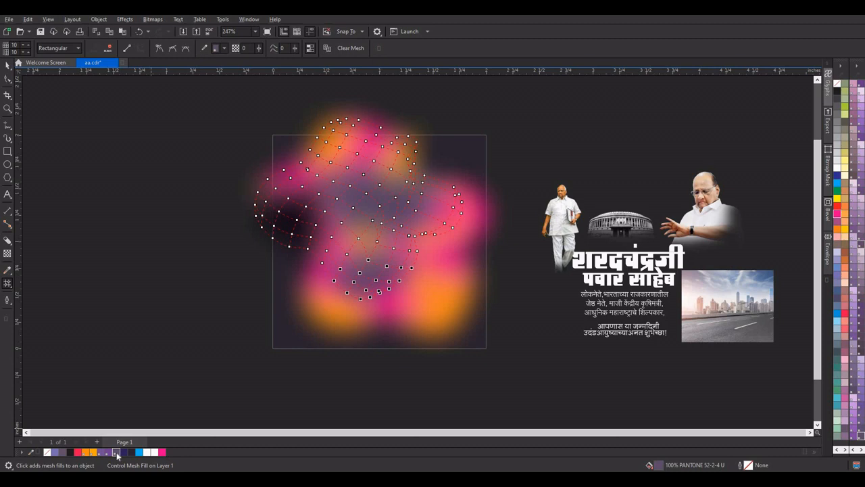
left_click(117, 454)
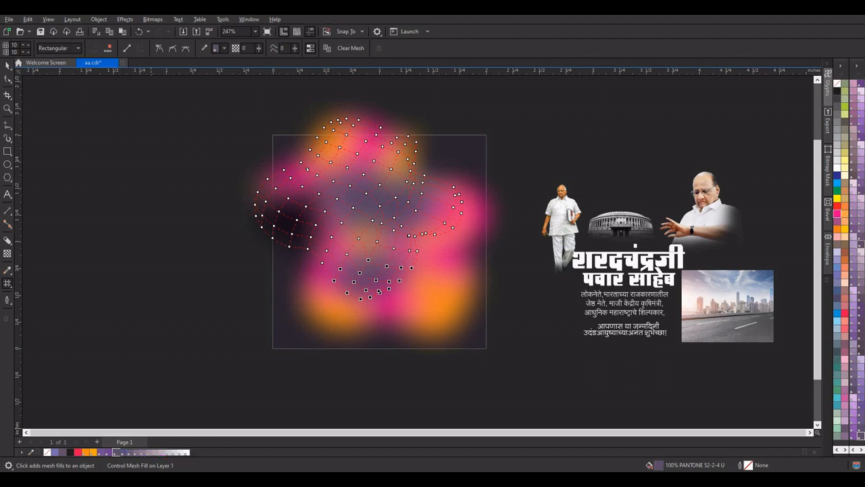
left_click(854, 381)
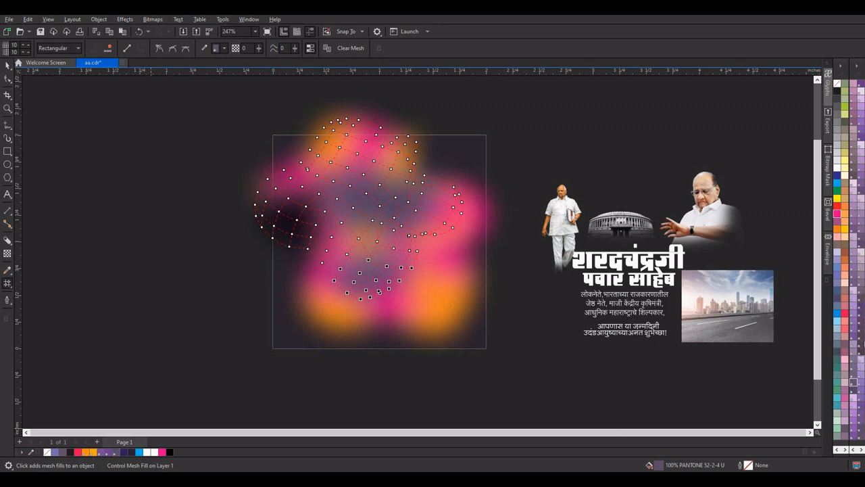
left_click(863, 337)
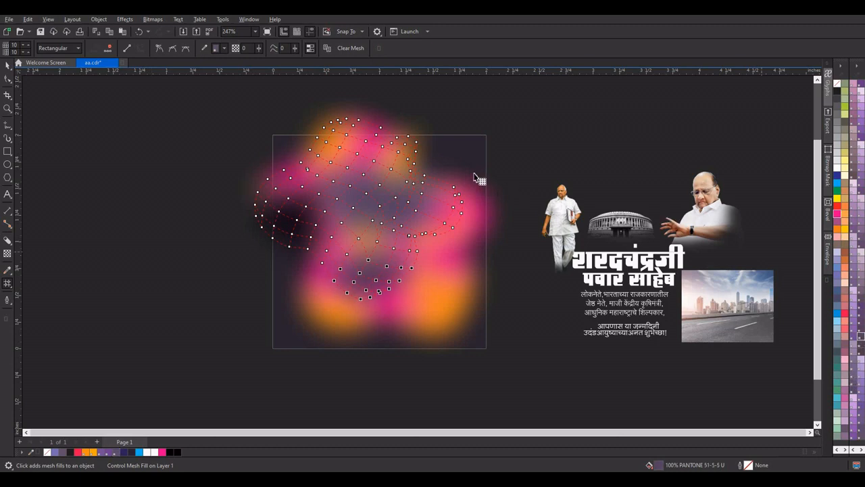
Color the mesh nodes along the rotated copy's top edge black and finish mesh editing
left_click_drag(412, 112, 310, 150)
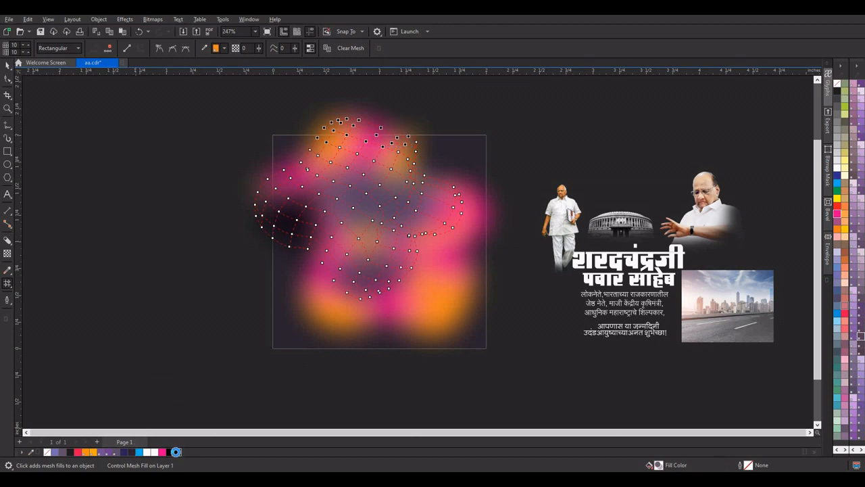
left_click(176, 452)
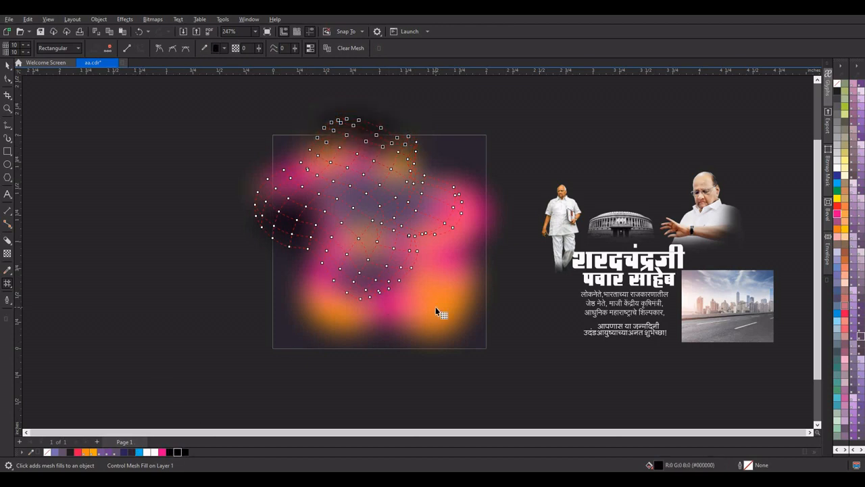
left_click(7, 66)
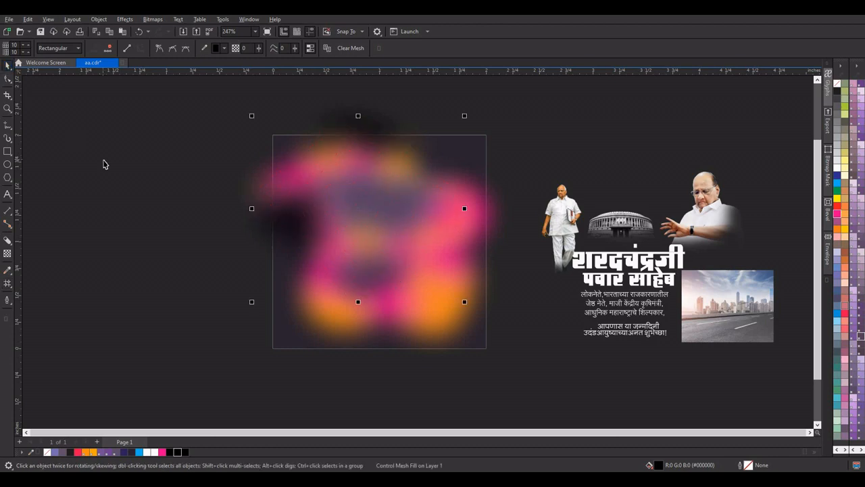
left_click(105, 165)
Enlarge the lower blob slightly and color its lower-right corner mesh nodes dark, R44 G38 B48
left_click(400, 199)
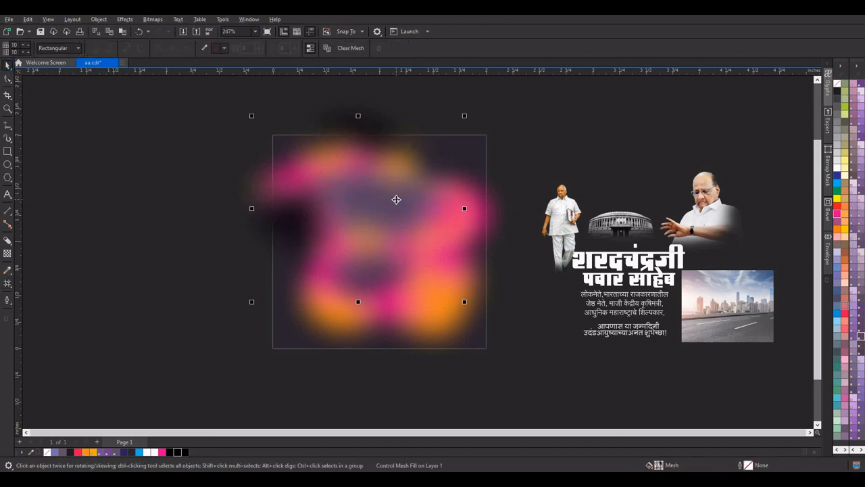
left_click(441, 323)
left_click_drag(491, 336, 511, 353)
left_click_drag(464, 315, 426, 329)
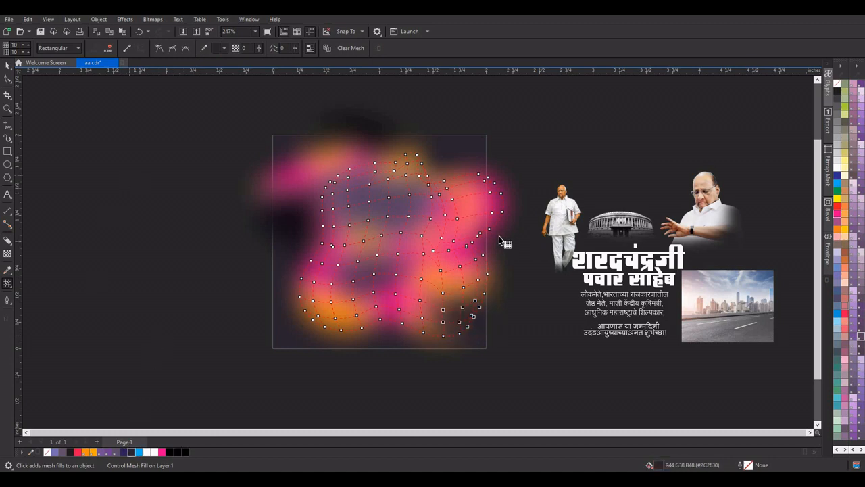
Color the mesh nodes at the lower blob's middle-right notch with 100% PANTONE 52-2-4 U and finish mesh editing
left_click_drag(510, 226, 430, 265)
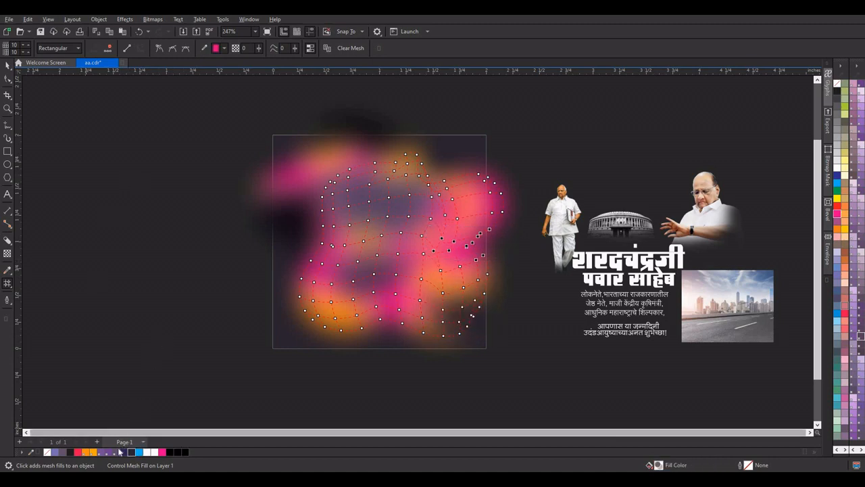
left_click(117, 452)
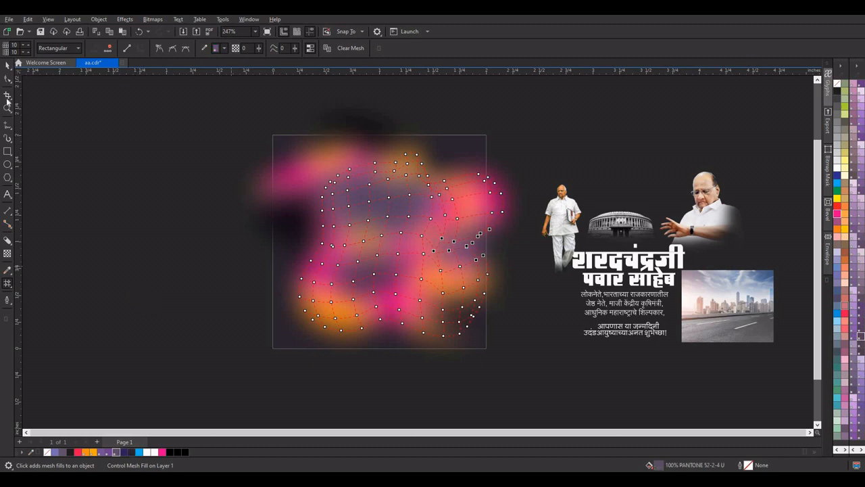
left_click(8, 66)
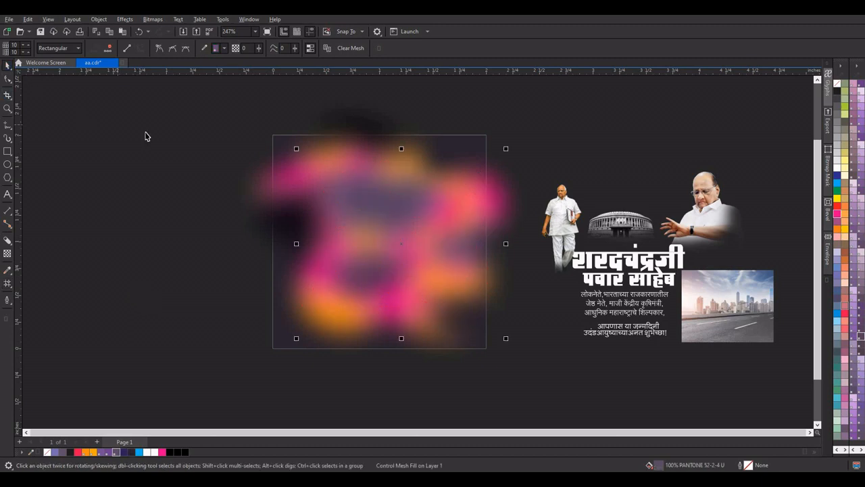
Move the lower blob off the page to the left and PowerClip it inside the dark page rectangle
left_click(436, 202)
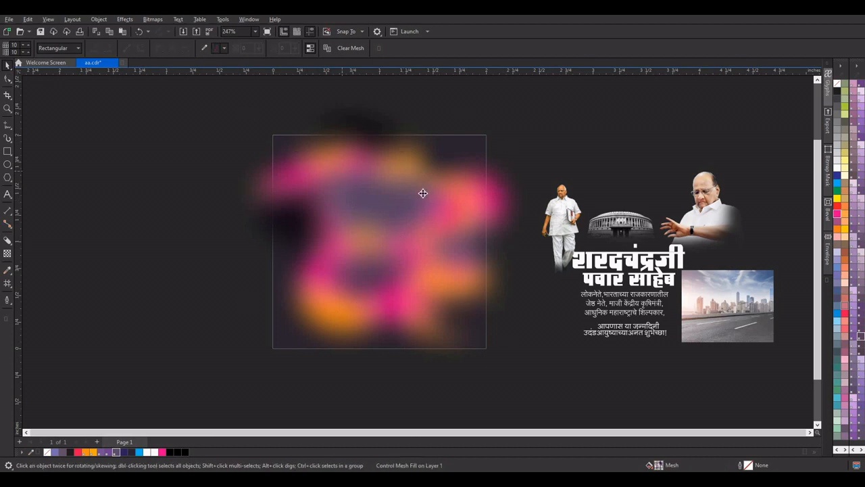
left_click(503, 194)
left_click_drag(502, 193, 178, 231)
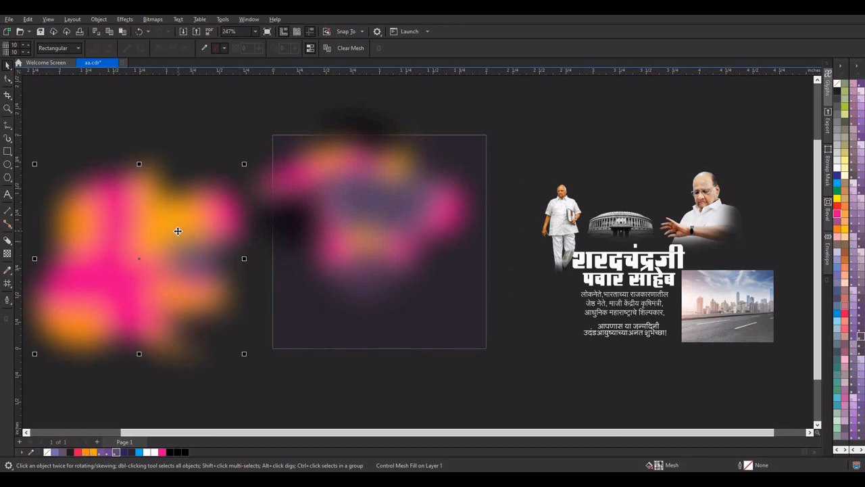
right_click(178, 231)
left_click(452, 334)
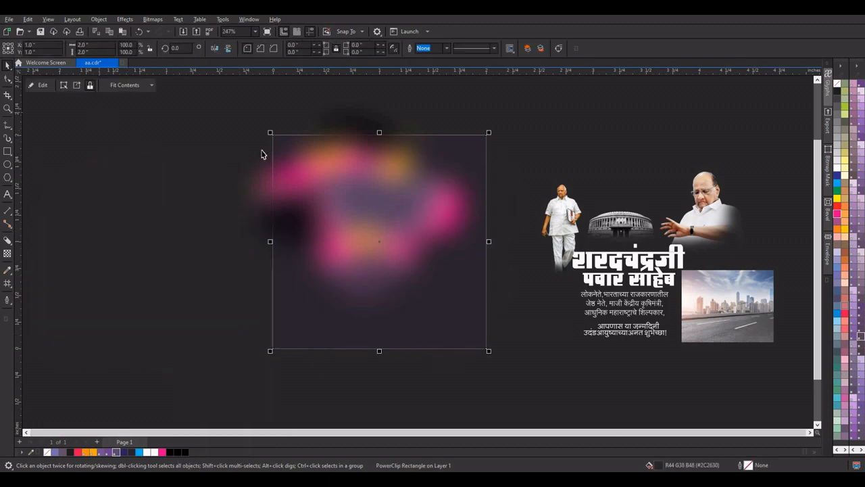
PowerClip the upper rotated blob inside the same dark page rectangle
left_click(318, 154, "ctrl")
right_click(319, 155)
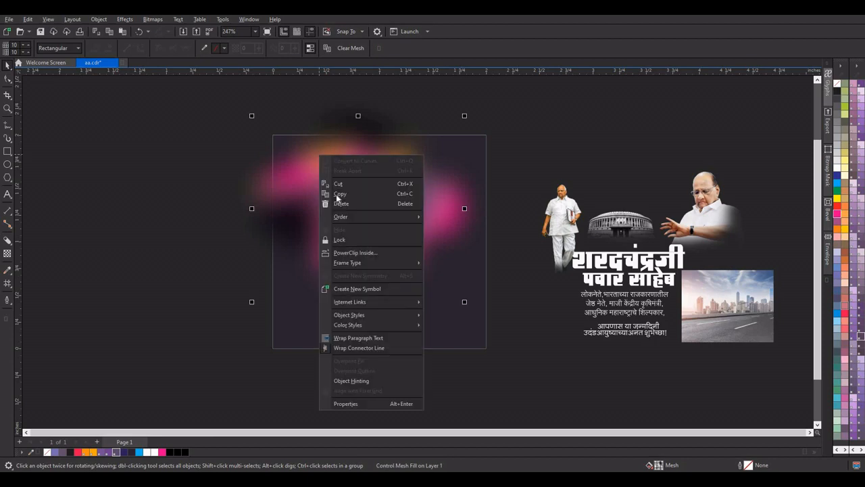
left_click(355, 252)
left_click(449, 328)
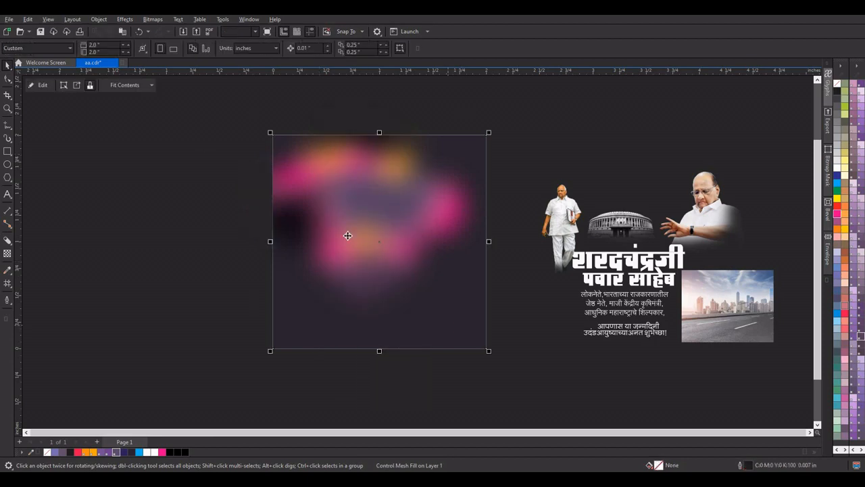
Edit the PowerClip contents to bring the left blob back onto the page, nudge the upper blob slightly left, and finish editing
left_click(38, 85)
left_click(123, 257)
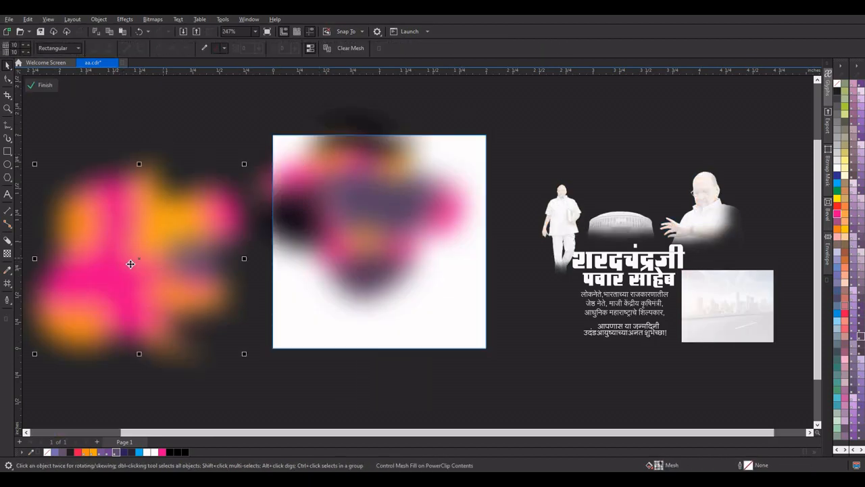
key("m")
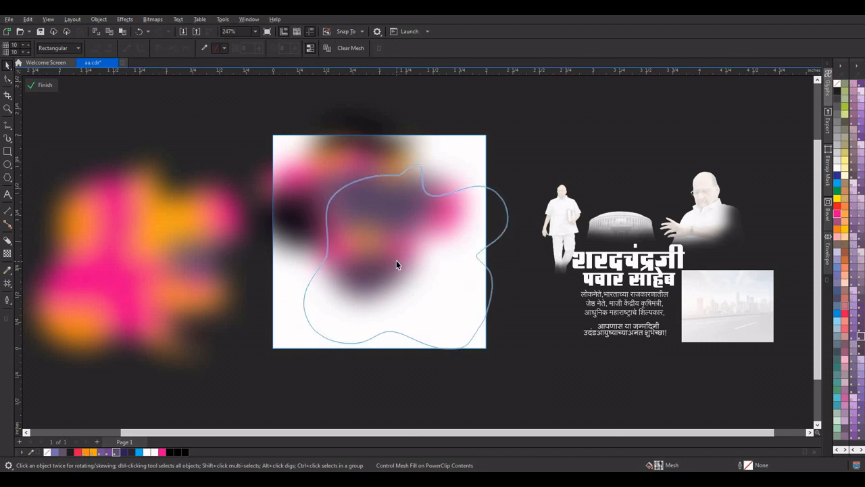
left_click_drag(396, 261, 397, 262)
left_click_drag(344, 237, 340, 241)
left_click(50, 89)
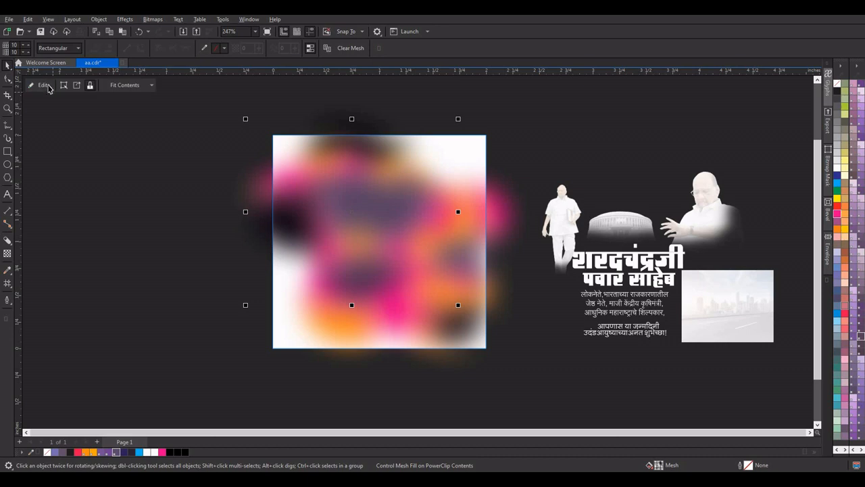
Open the page rectangle's PowerClip contents for editing and select the upper-left blob
left_click(137, 168)
scroll(402, 190, "down", 1)
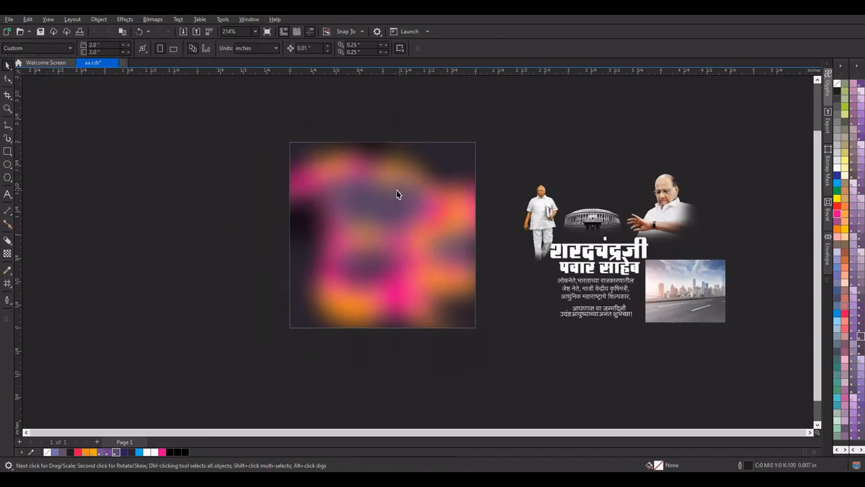
left_click(397, 191)
left_click(42, 86)
key("m")
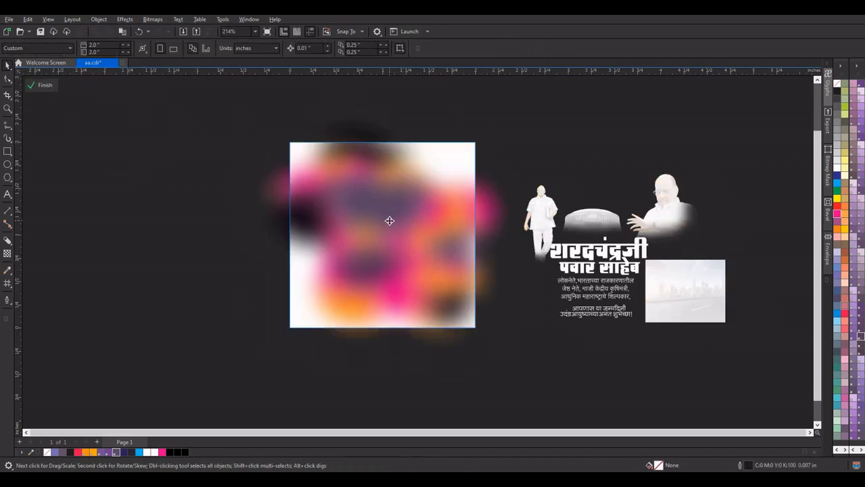
Try a Gaussian Blur with a 71.7-pixel radius on the upper-left blob
left_click(125, 19)
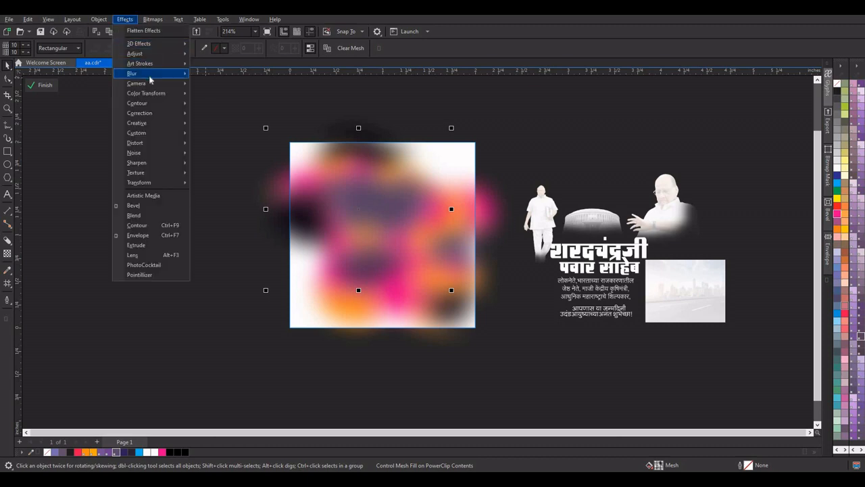
left_click(435, 126)
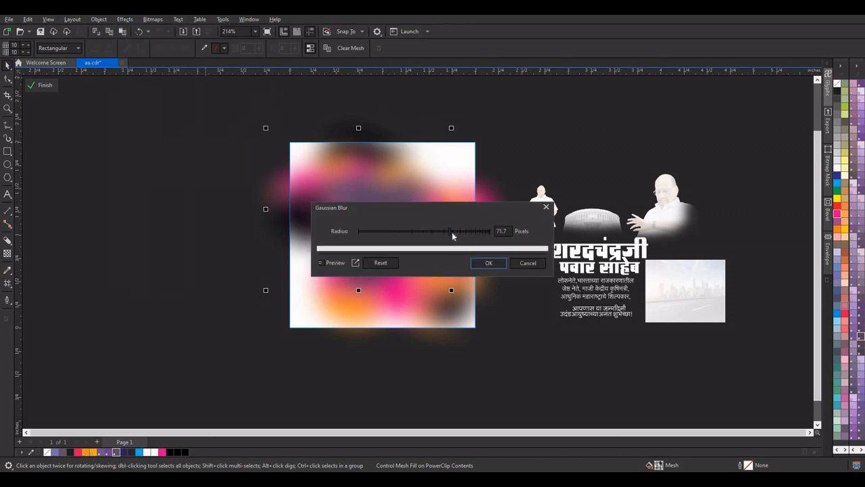
key("Return")
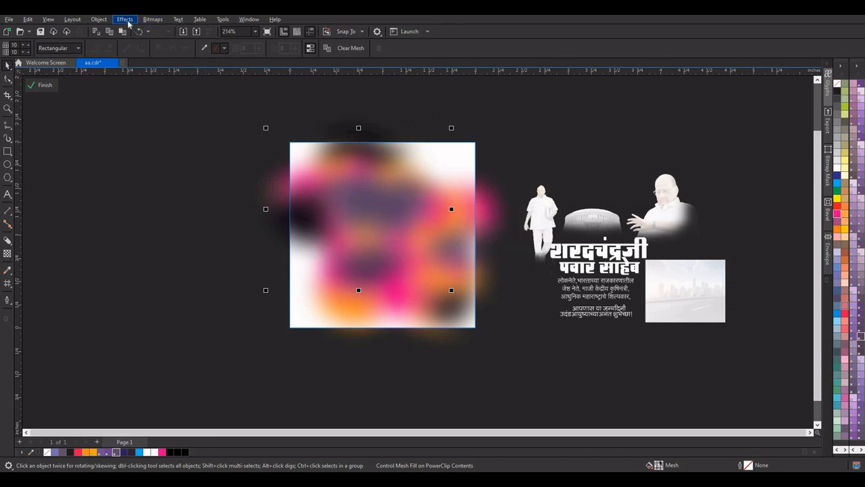
Apply a Radial Blur with an amount of 54 to the upper-left blob
left_click(125, 19)
mouse_move(144, 73)
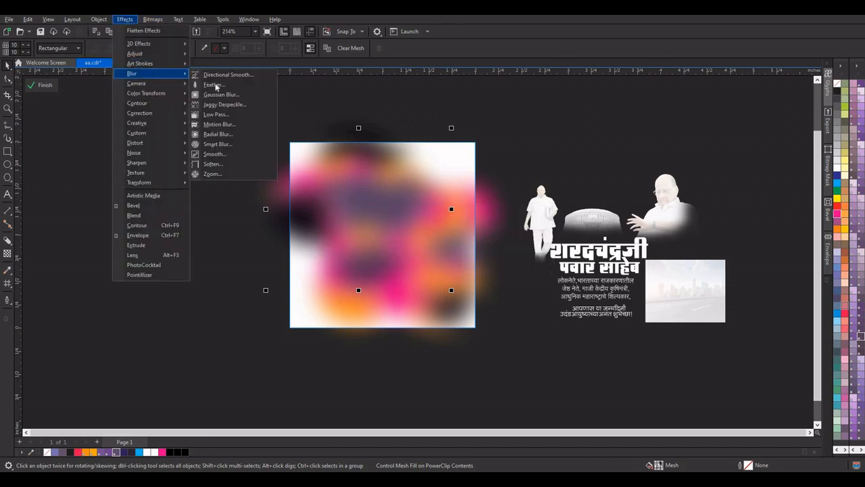
left_click(223, 136)
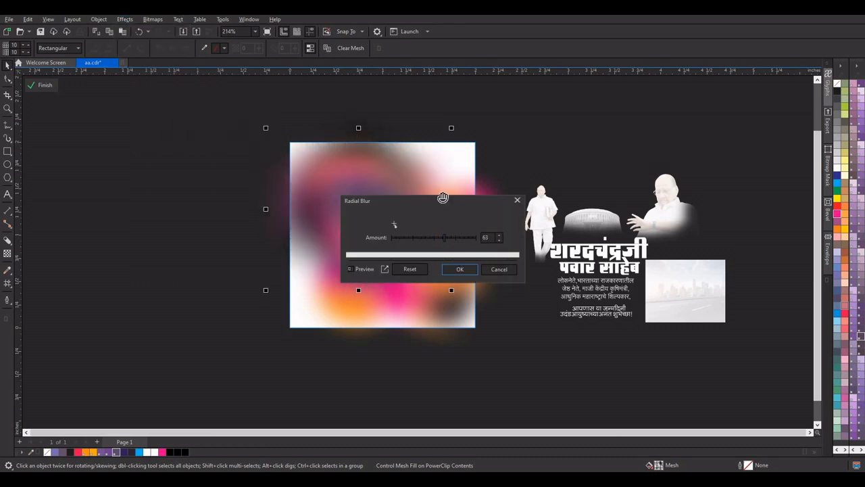
left_click_drag(442, 201, 592, 184)
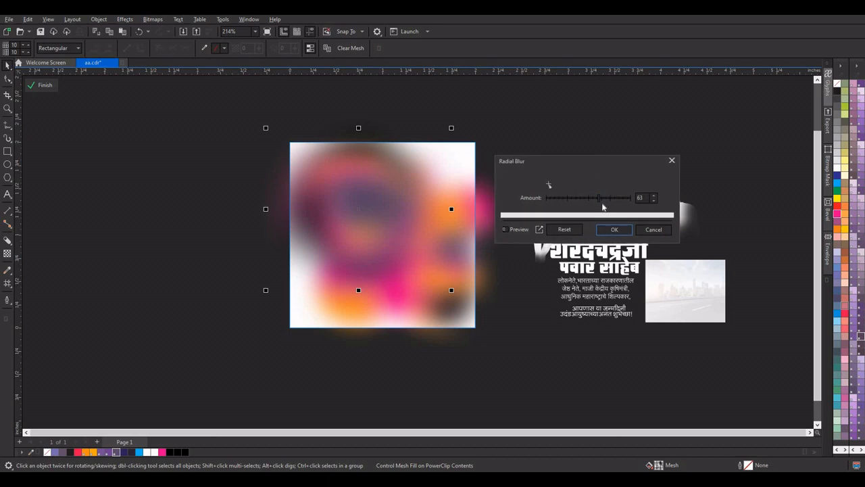
left_click(610, 201)
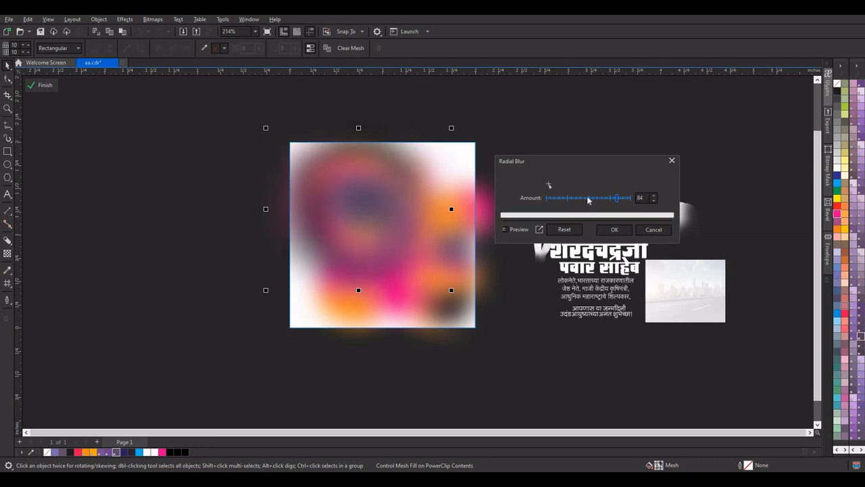
left_click(593, 200)
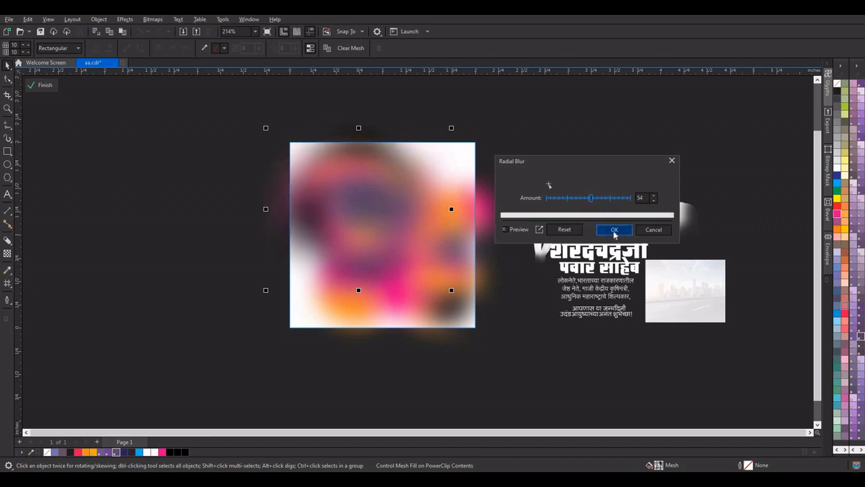
left_click(614, 230)
Apply a Radial Blur with an amount of 54 to the lower-right blob and finish editing the PowerClip
left_click(482, 289)
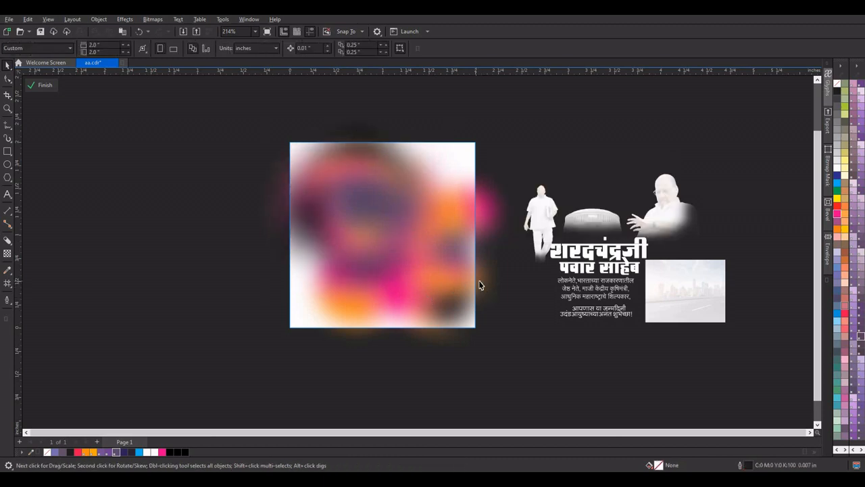
left_click(480, 285)
left_click(124, 19)
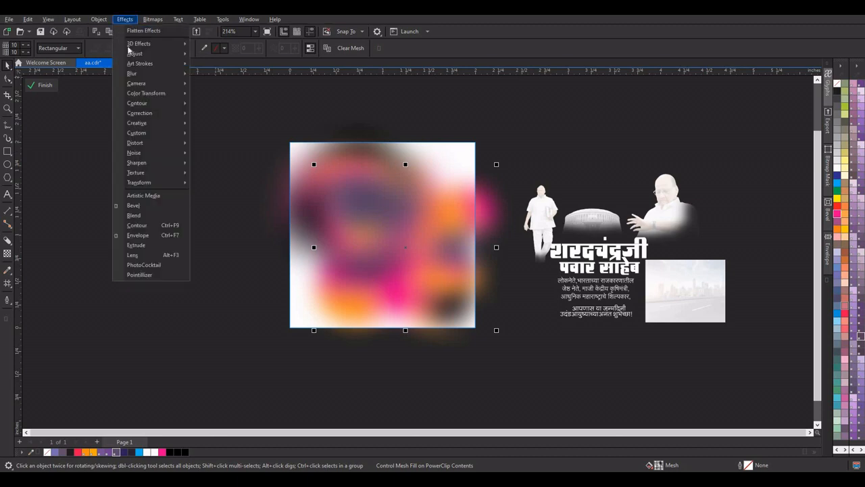
mouse_move(139, 56)
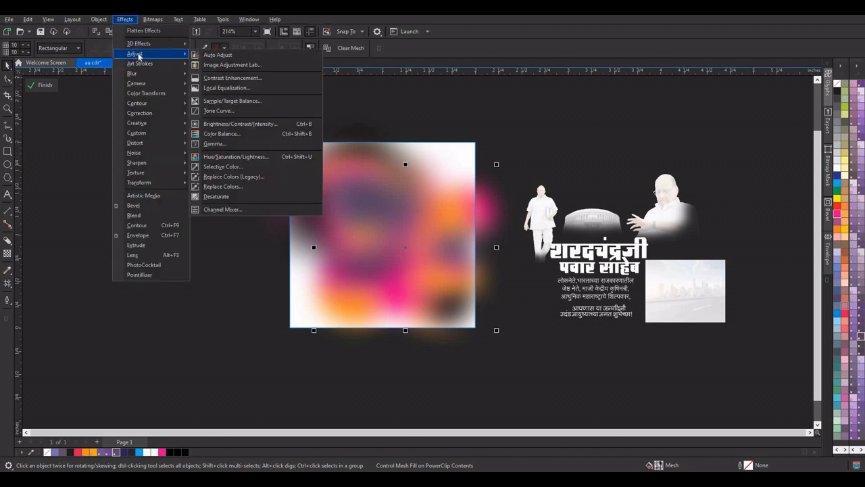
mouse_move(139, 74)
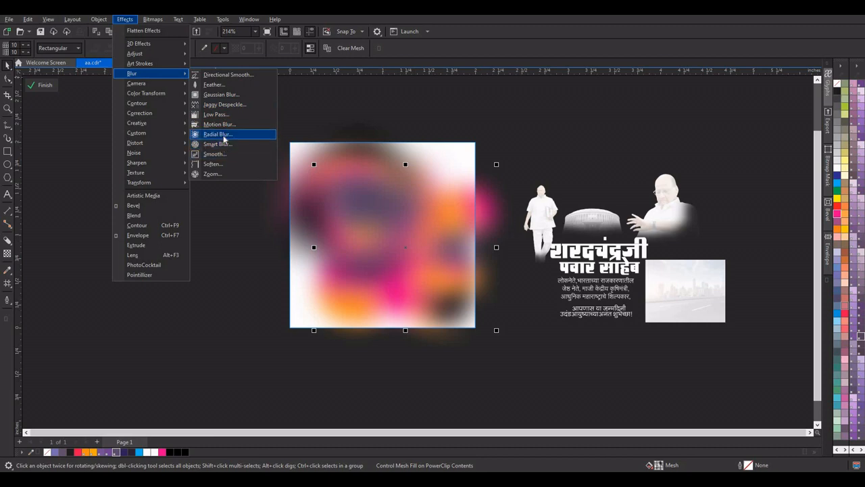
left_click(218, 134)
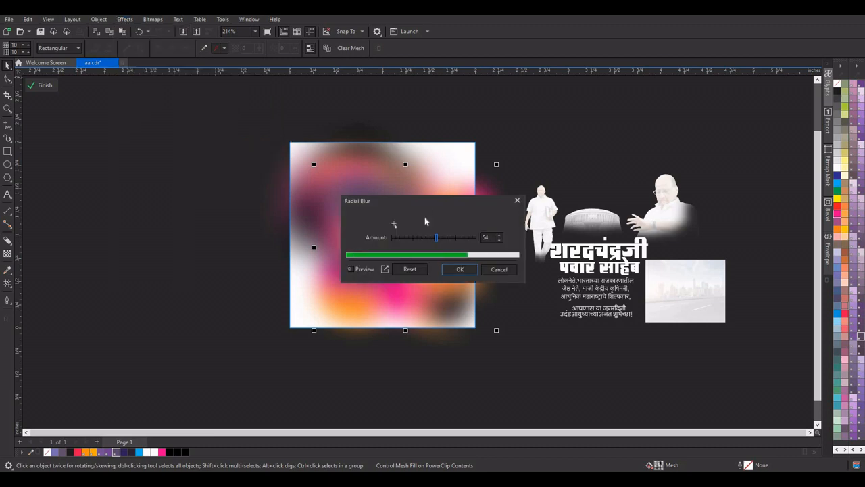
left_click_drag(426, 198, 456, 194)
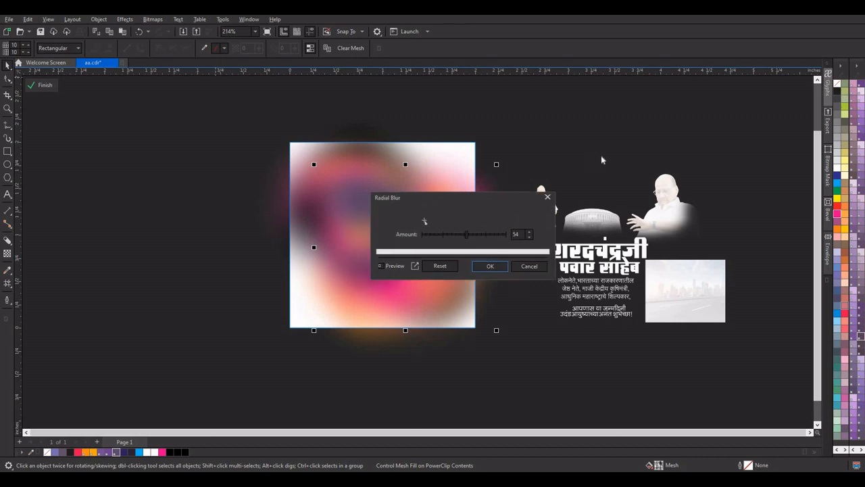
left_click_drag(601, 160, 574, 158)
left_click(633, 227)
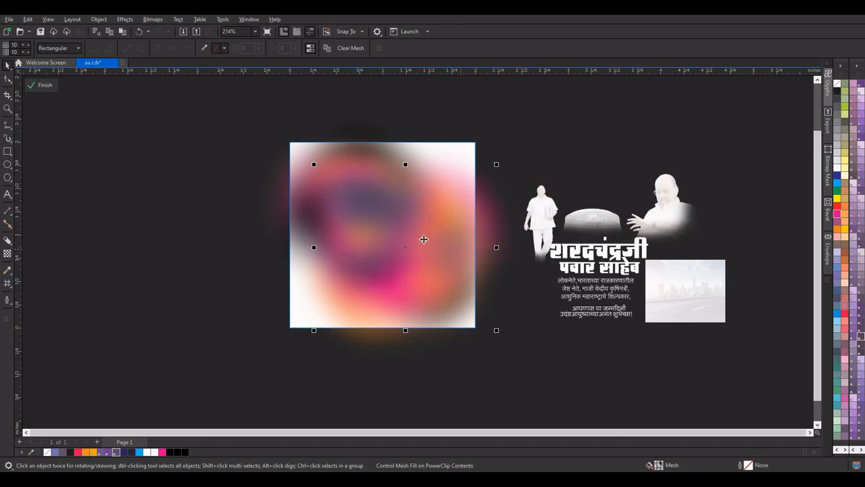
left_click(43, 85)
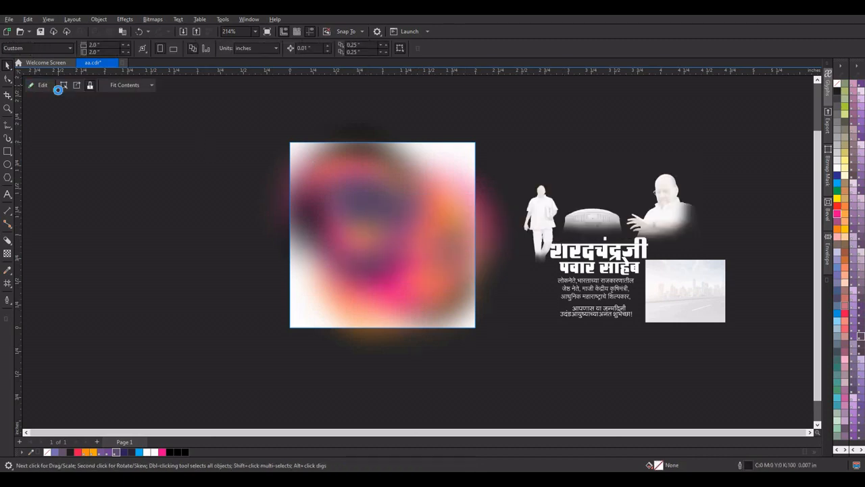
left_click(380, 181)
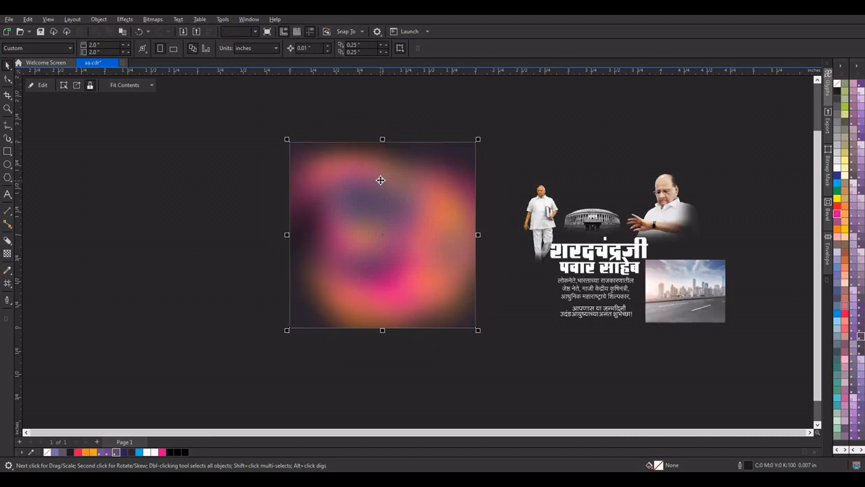
left_click(434, 124)
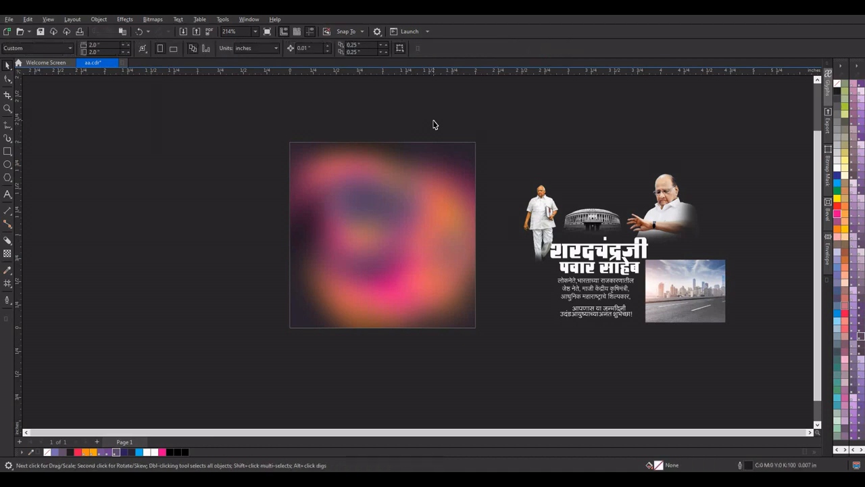
Edit the PowerClip contents, recolor the mesh nodes along the lower-right blob's right side dark purple, and finish editing
left_click(437, 218)
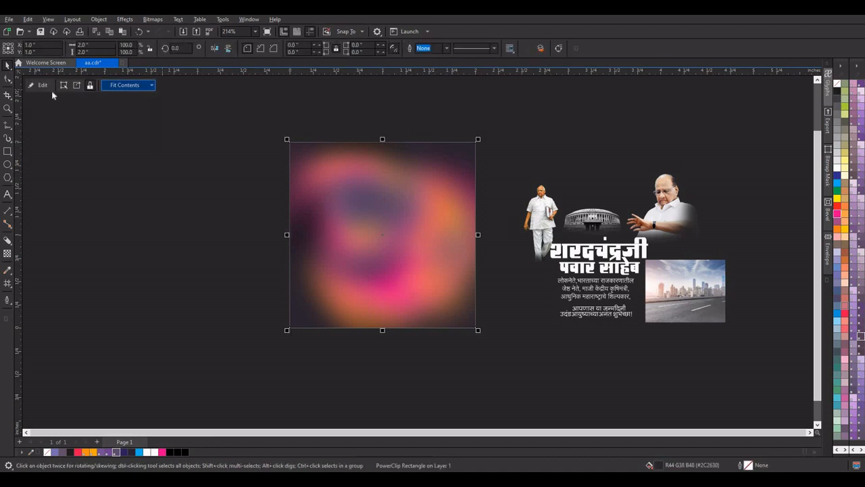
left_click(38, 85)
left_click(461, 251)
left_click(7, 284)
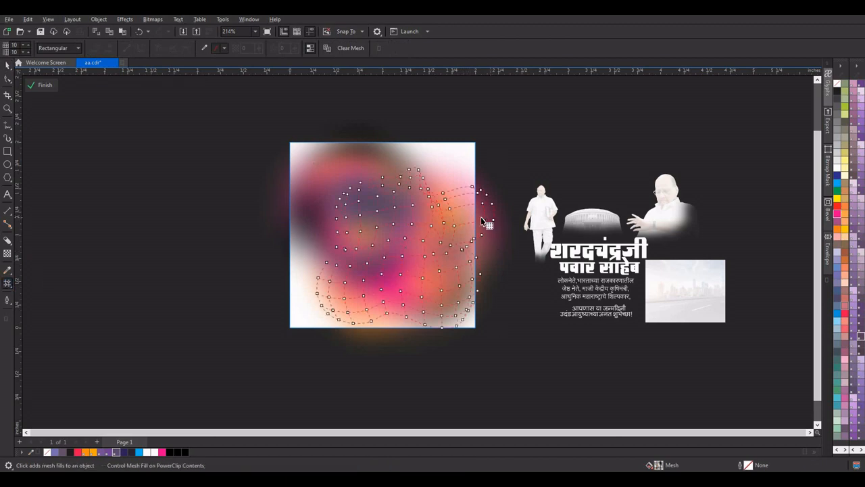
left_click_drag(509, 207, 441, 291)
left_click(42, 85)
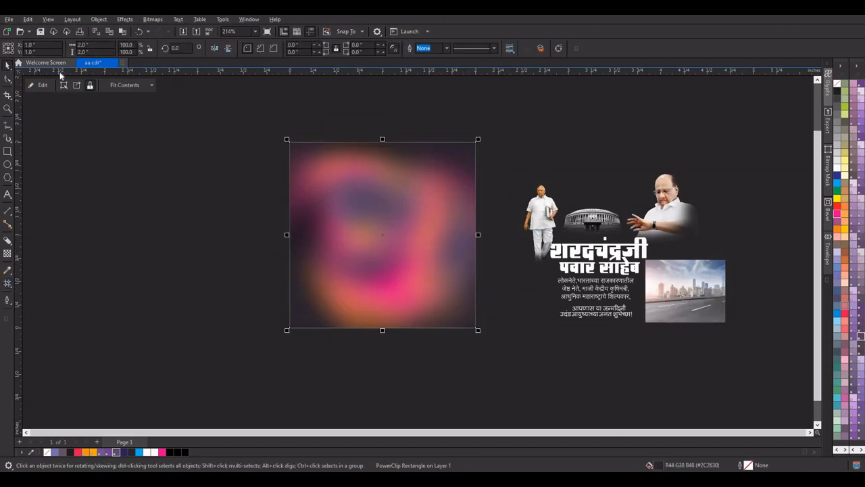
left_click(420, 126)
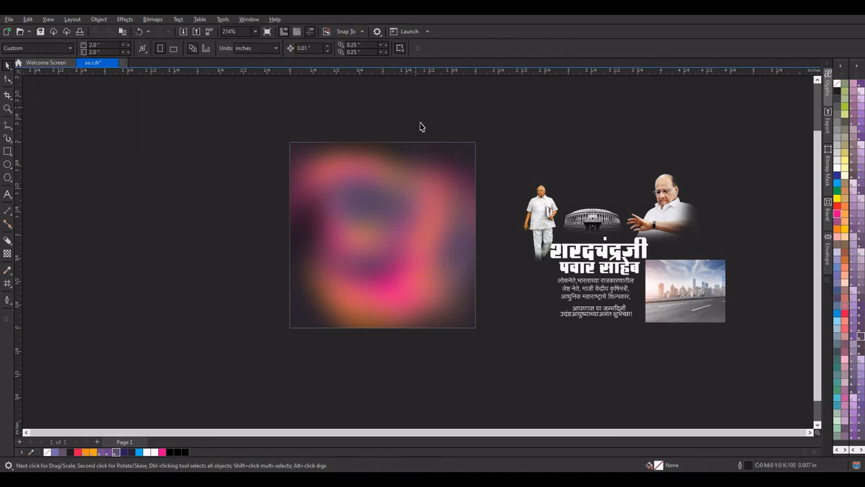
Open the PowerClip contents again and apply a Gamma adjustment of 0.81 to the upper-left blob
left_click(669, 226)
left_click(407, 231)
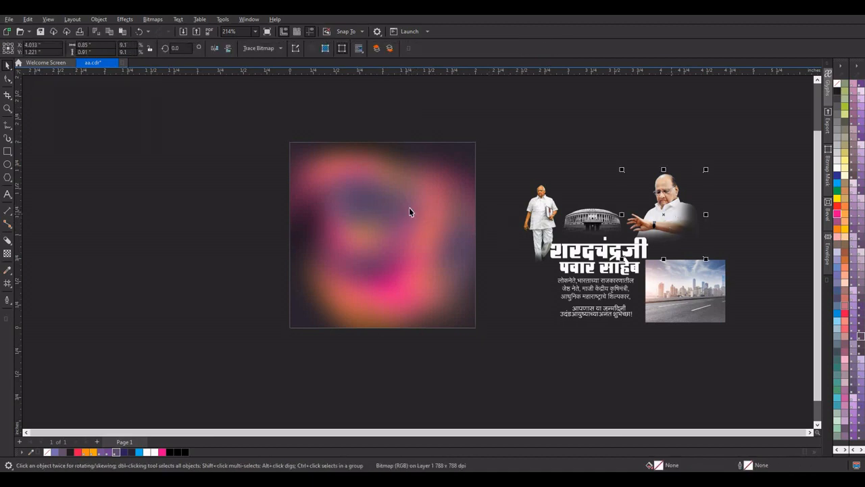
left_click(39, 85)
key("m")
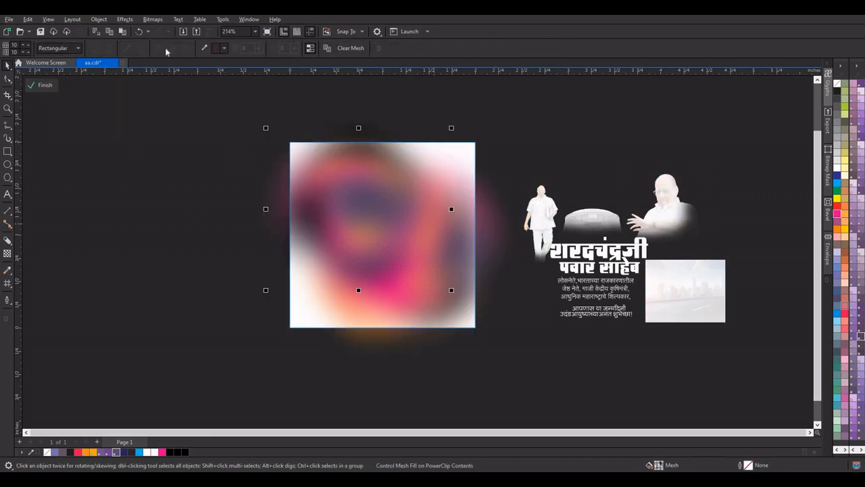
left_click(125, 19)
mouse_move(142, 54)
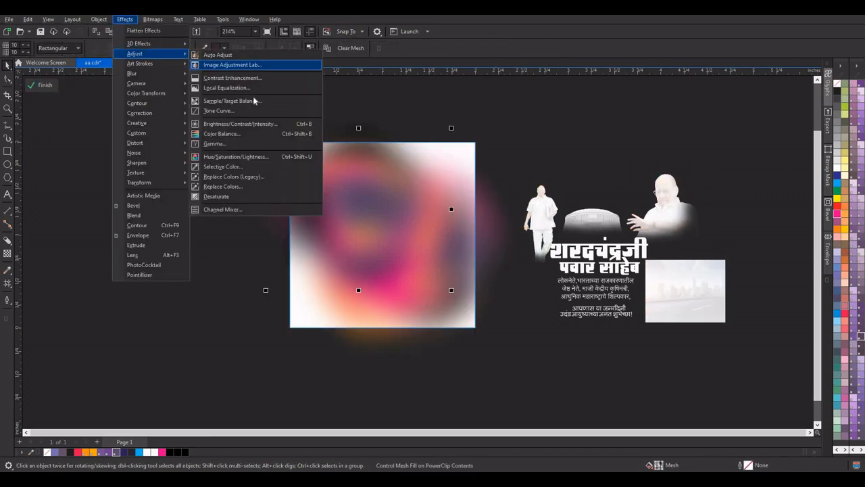
left_click(236, 143)
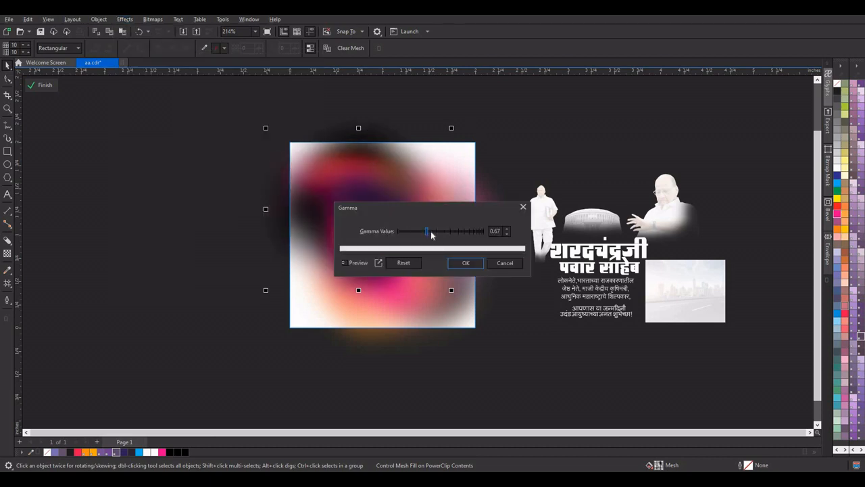
left_click(431, 231)
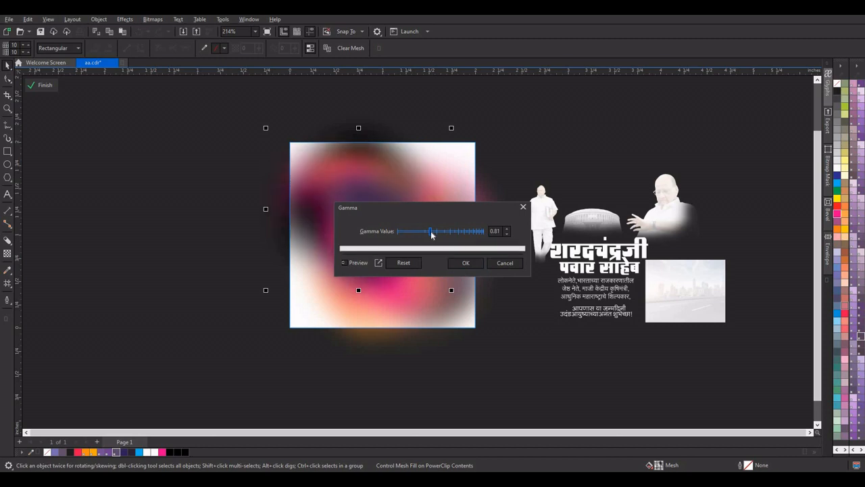
left_click(464, 264)
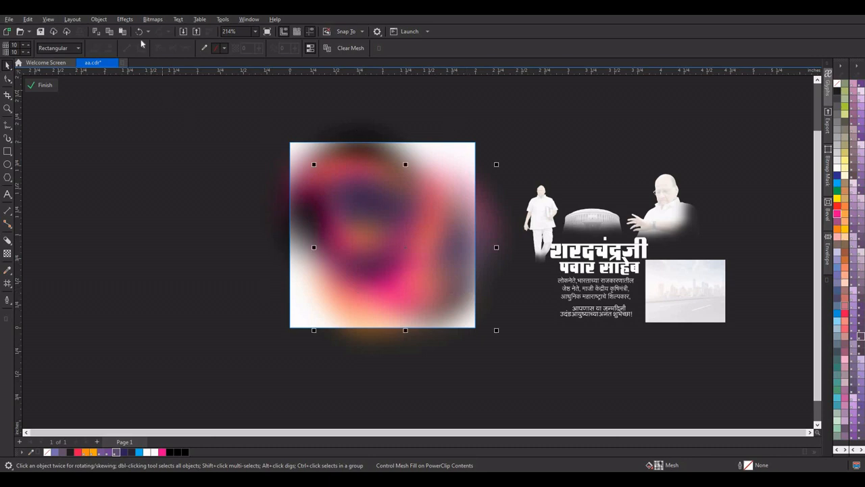
Apply a Gamma adjustment of 0.81 to the lower-right blob and finish editing the PowerClip
left_click(125, 19)
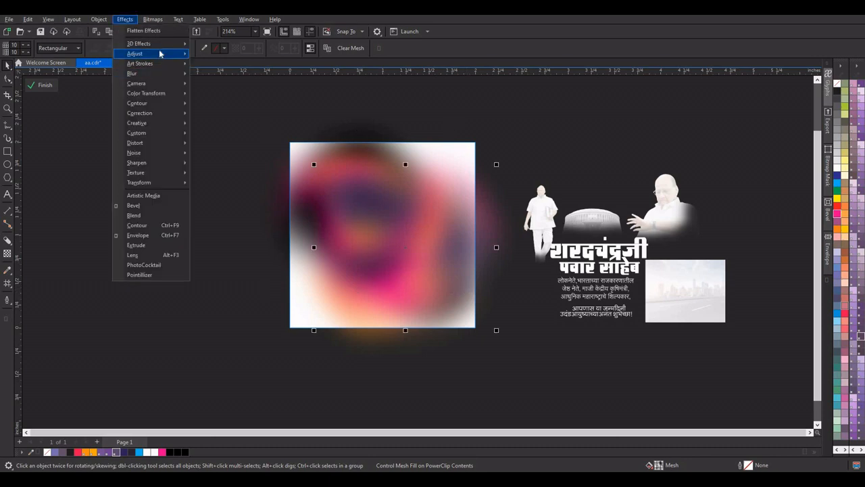
mouse_move(159, 54)
left_click(210, 142)
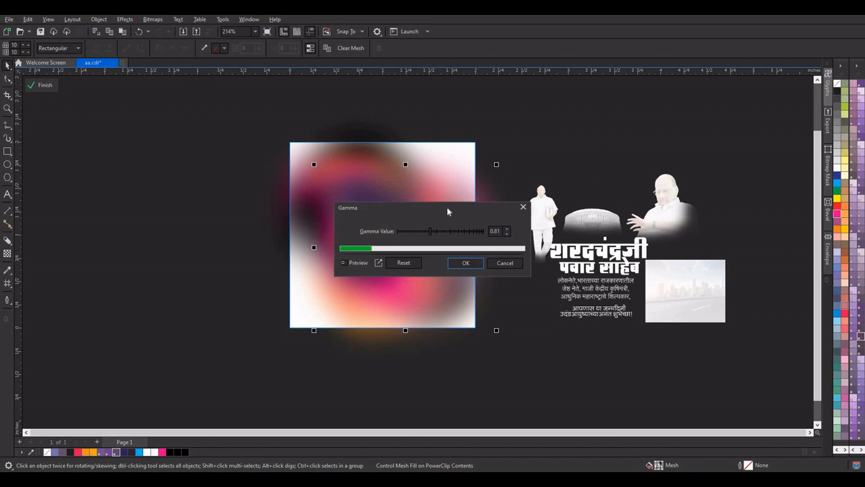
left_click_drag(446, 211, 582, 140)
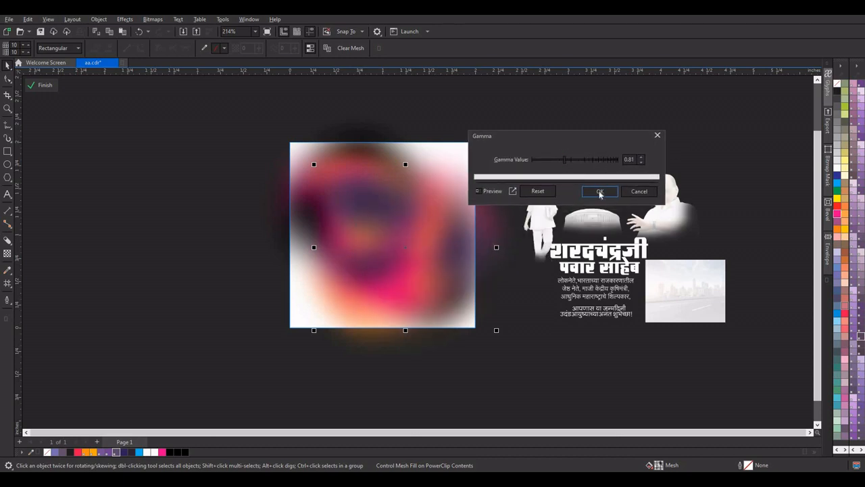
left_click(600, 192)
left_click(56, 85)
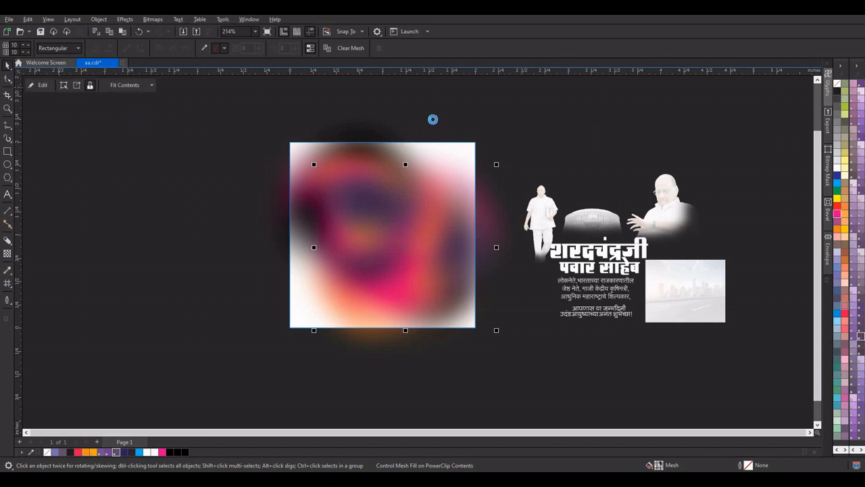
left_click(433, 124)
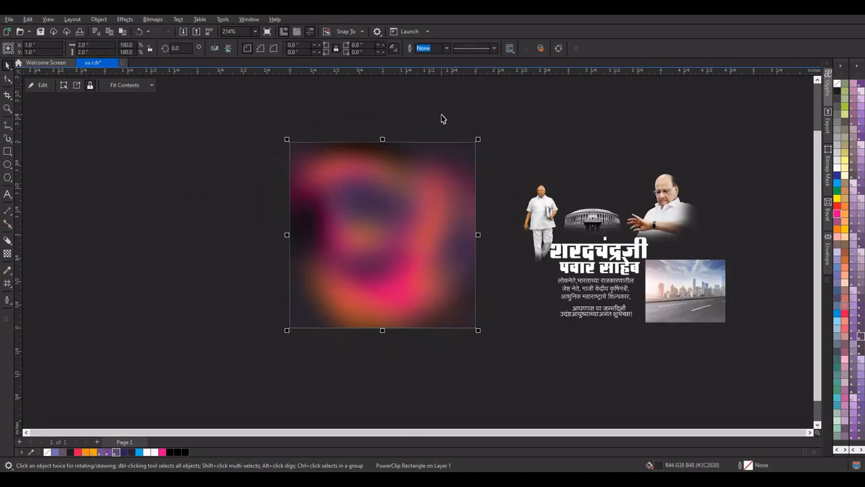
Move the large seated portrait onto the right half of the background square and enlarge it to about 1.7 by 1.83 inches
left_click_drag(661, 208, 672, 186)
left_click_drag(769, 139, 506, 328)
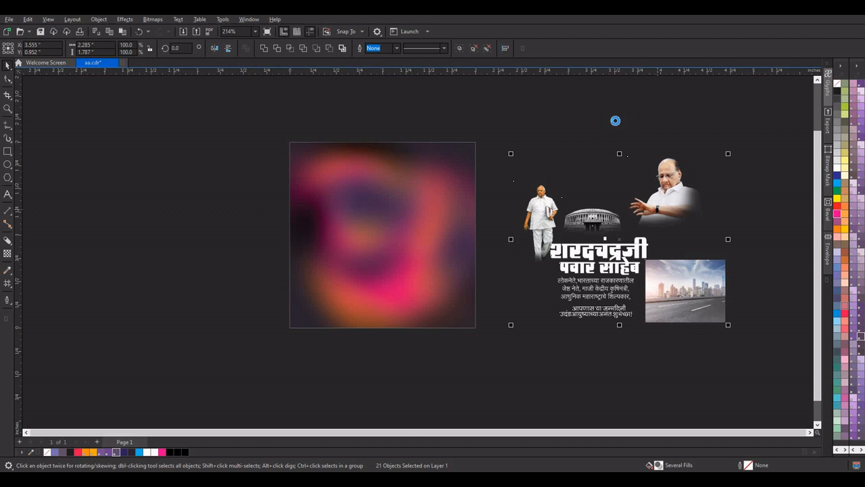
left_click(649, 203)
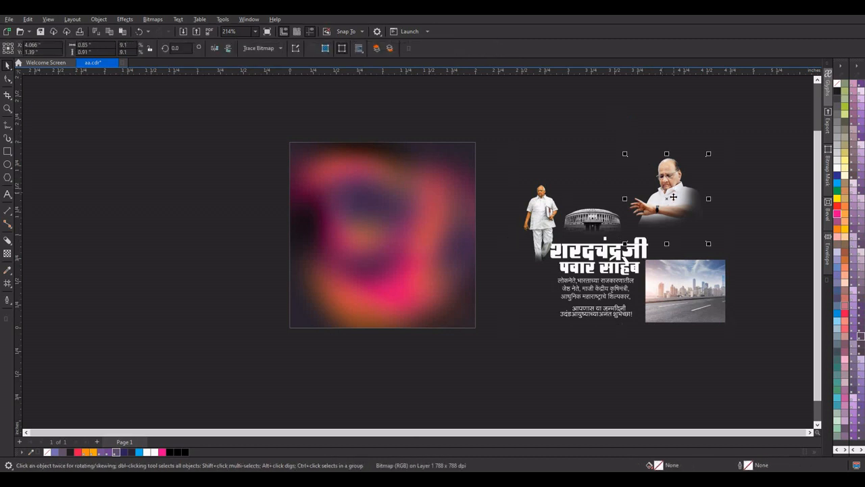
left_click_drag(649, 203, 414, 221)
left_click_drag(466, 263, 503, 304)
left_click_drag(443, 240, 441, 257)
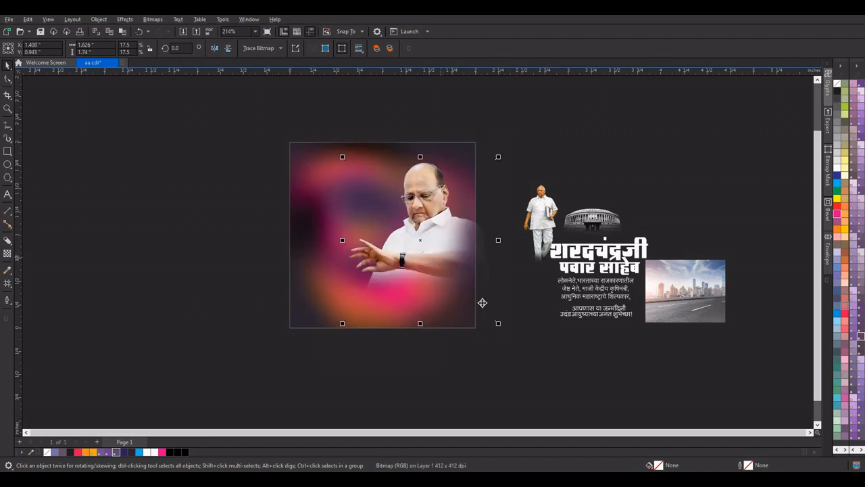
left_click_drag(499, 324, 502, 328)
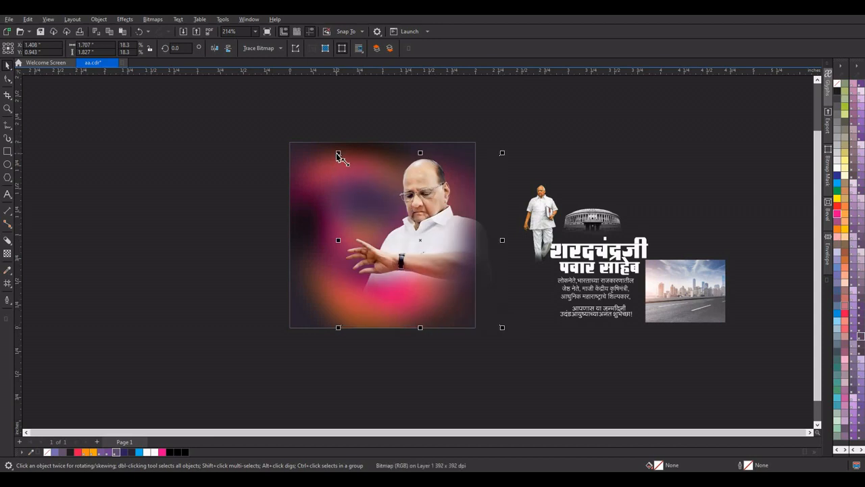
Apply a Color Balance to the portrait, adjusting the tonal ranges and shifting it toward red, with Magenta–Green -14 and Yellow–Blue 9
left_click(125, 19)
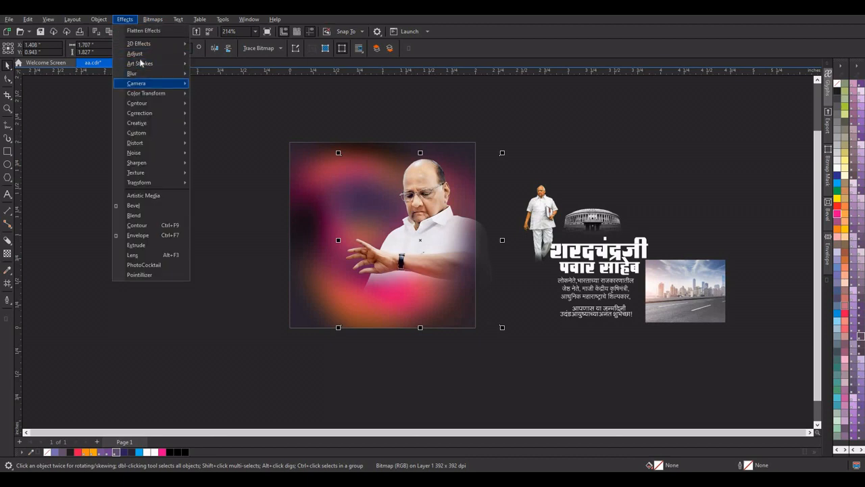
mouse_move(140, 54)
left_click(246, 134)
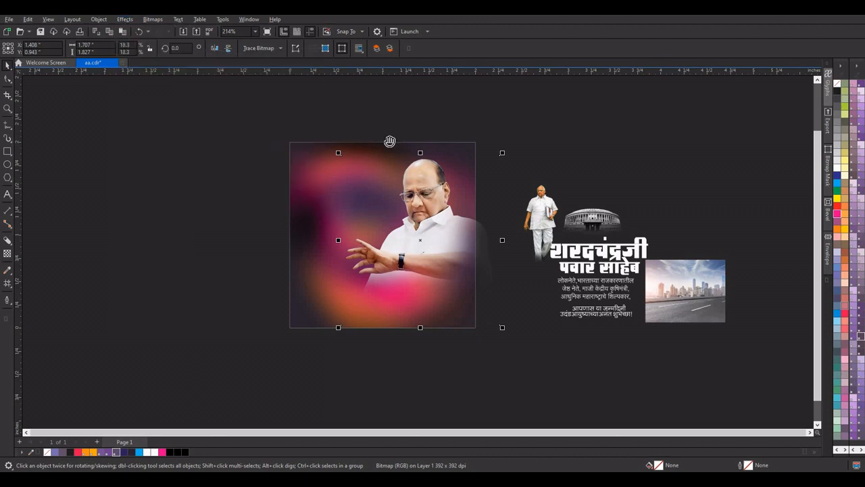
left_click_drag(449, 164, 683, 119)
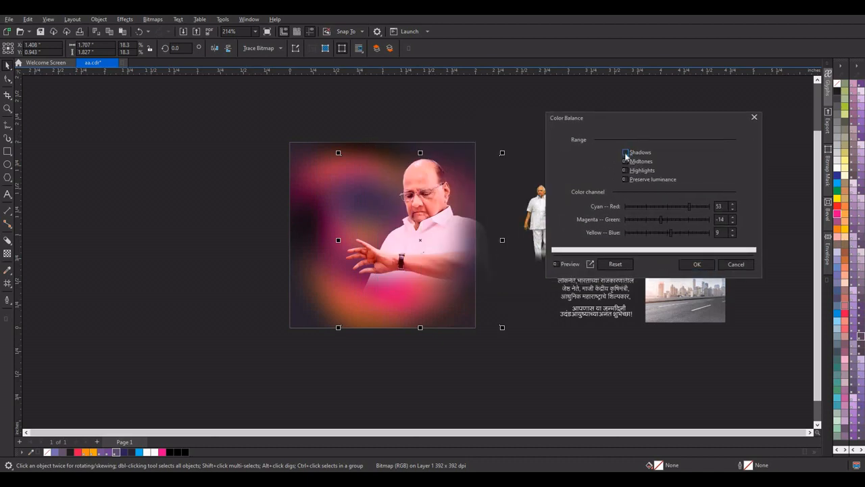
left_click(625, 153)
left_click(625, 169)
left_click(626, 162)
left_click(626, 163)
mouse_move(682, 209)
left_mouse_down()
mouse_move(703, 207)
mouse_move(691, 209)
left_mouse_up()
left_click(697, 264)
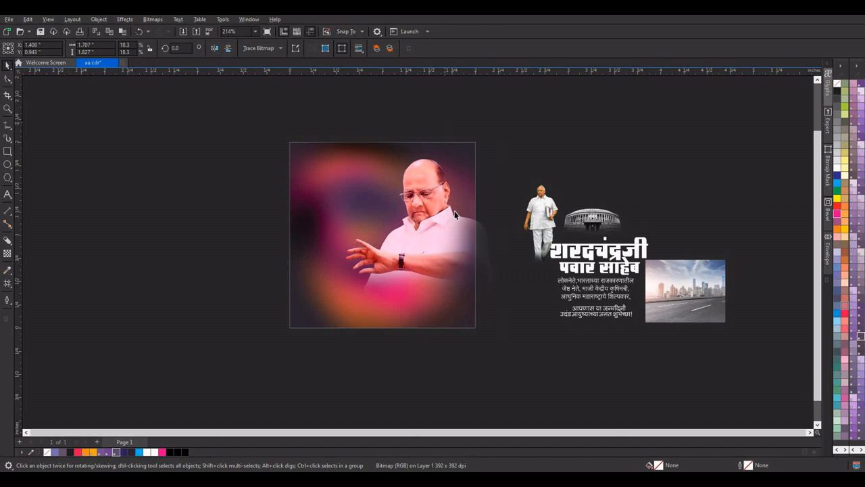
Enlarge the portrait to about 1.85 by 1.98 inches, reposition it, and PowerClip it inside the background square
left_click_drag(503, 327, 510, 336)
left_click_drag(465, 280, 451, 266)
right_click(451, 265)
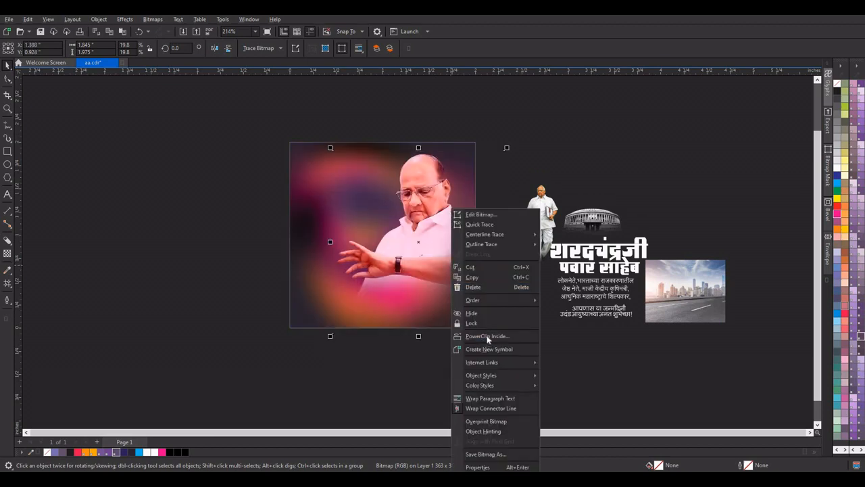
left_click(488, 337)
left_click(300, 145)
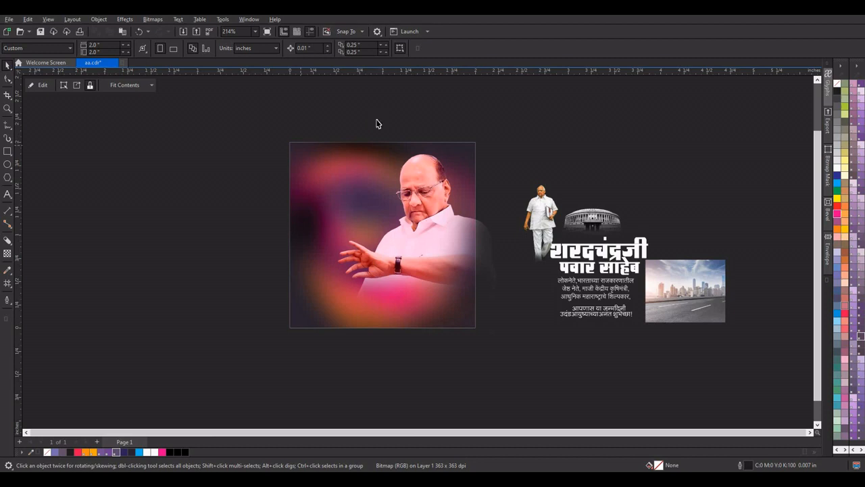
left_click(377, 124)
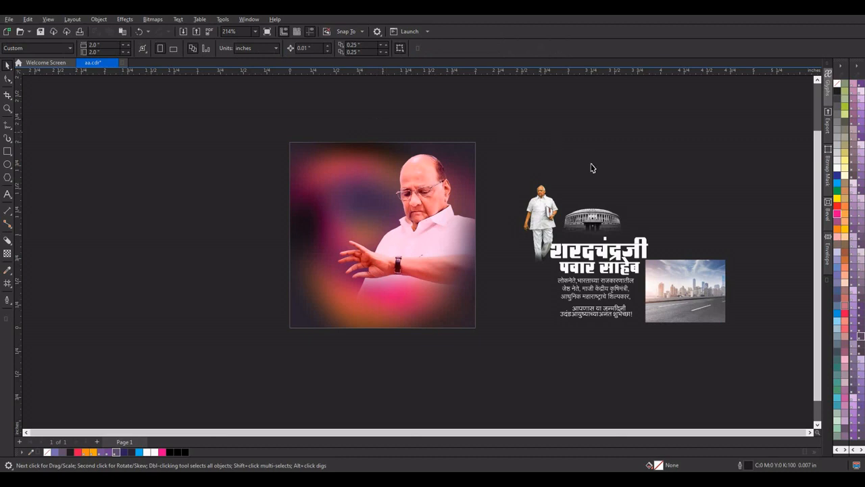
Move the two-line name heading onto the banner beside the portrait's face and fill it with orange
scroll(555, 138, "up", 2)
scroll(578, 136, "down", 1)
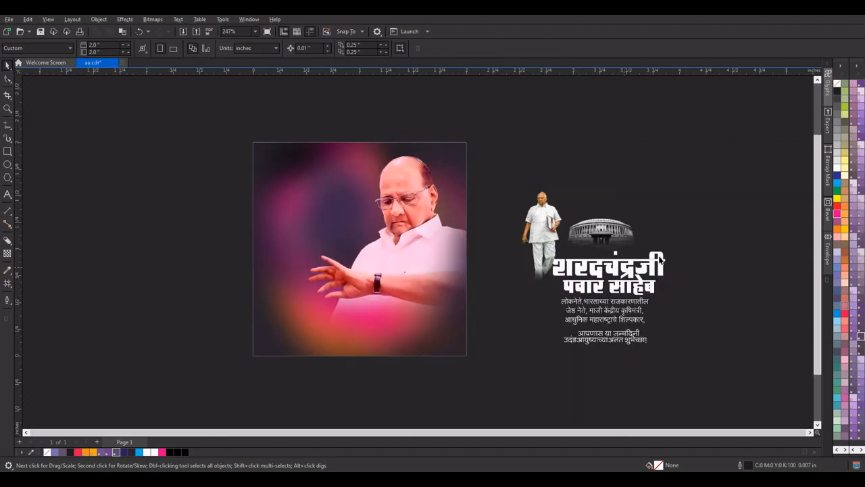
left_click_drag(690, 243, 545, 309)
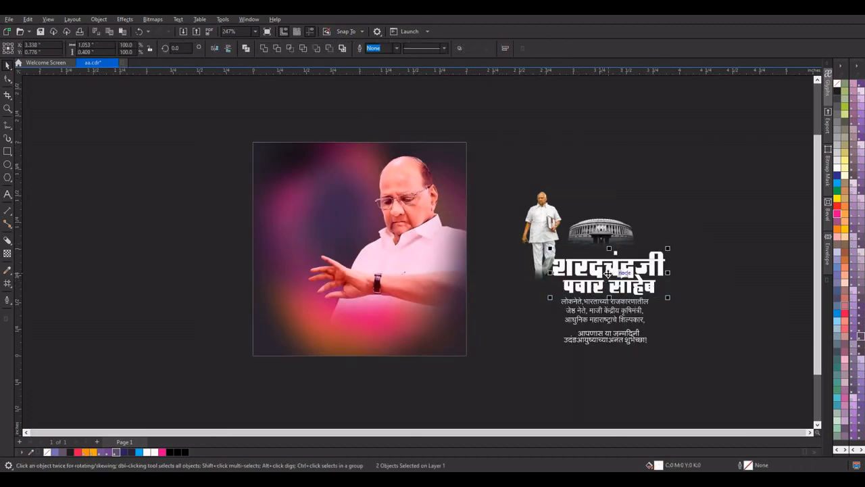
left_click_drag(351, 207, 315, 207)
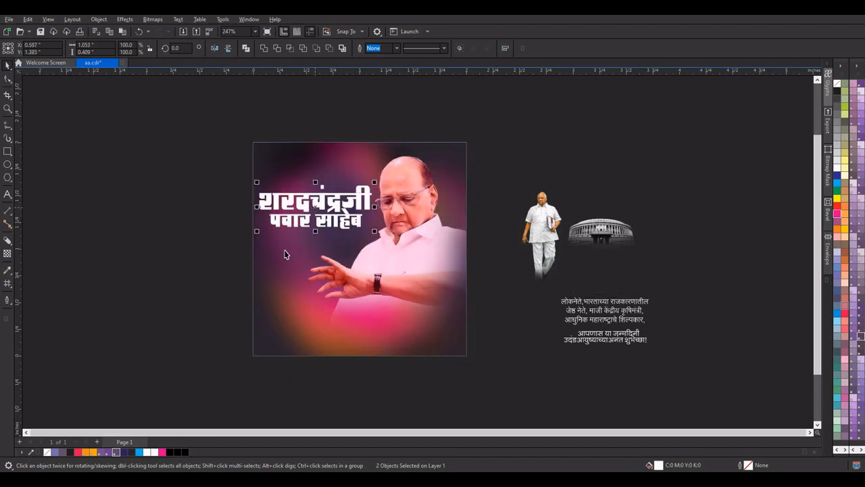
left_click(93, 452)
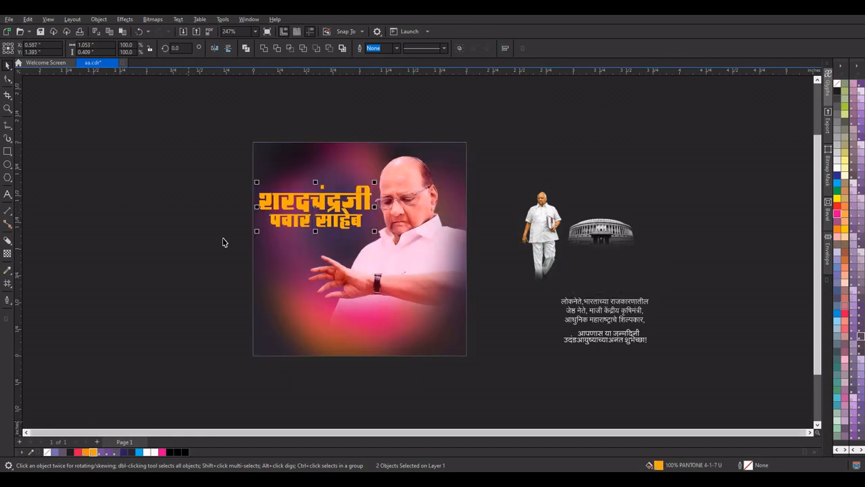
Apply a diagonal linear fountain fill in orange shades to the name heading
left_click(11, 290)
left_click(41, 289)
left_click_drag(270, 221, 365, 192)
left_click(87, 452)
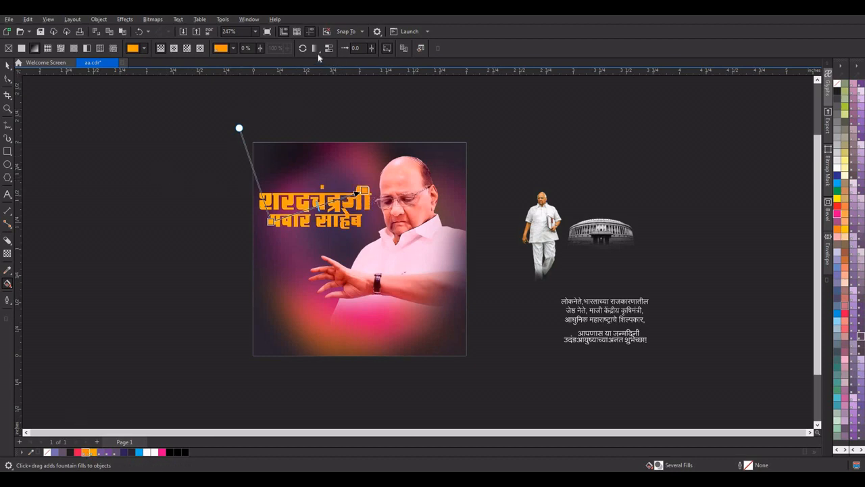
left_click(114, 147)
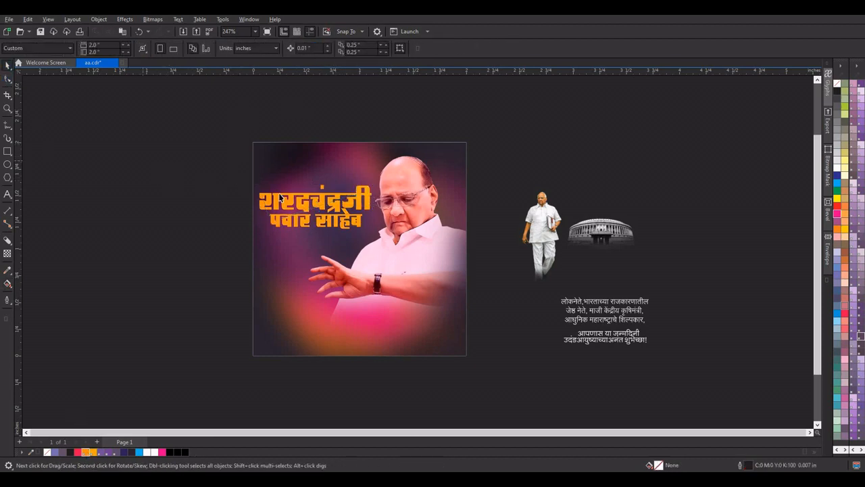
Nudge the name heading into place and position the three-line description text directly above it
scroll(274, 215, "up", 1)
left_click_drag(213, 153, 408, 257)
left_click_drag(349, 224, 350, 221)
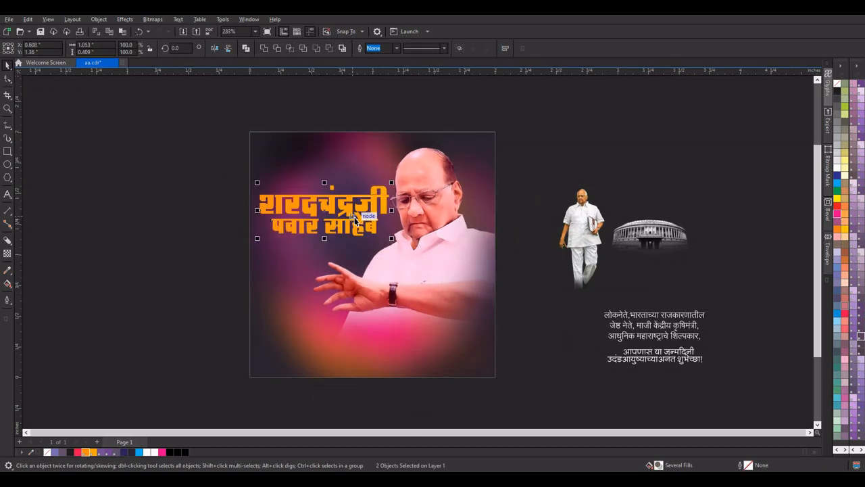
left_click_drag(729, 292, 581, 355)
left_click_drag(655, 331, 325, 172)
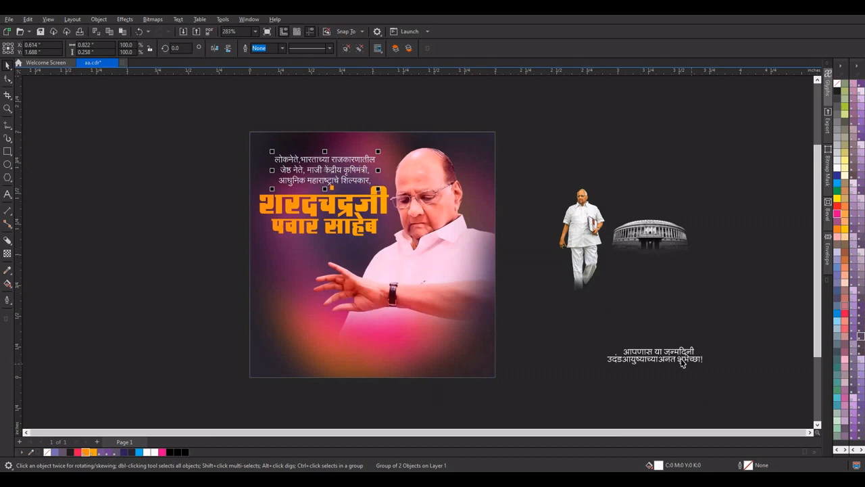
Place the two-line birthday wish directly below the name heading
left_click_drag(710, 348, 574, 389)
left_click_drag(670, 355, 321, 248)
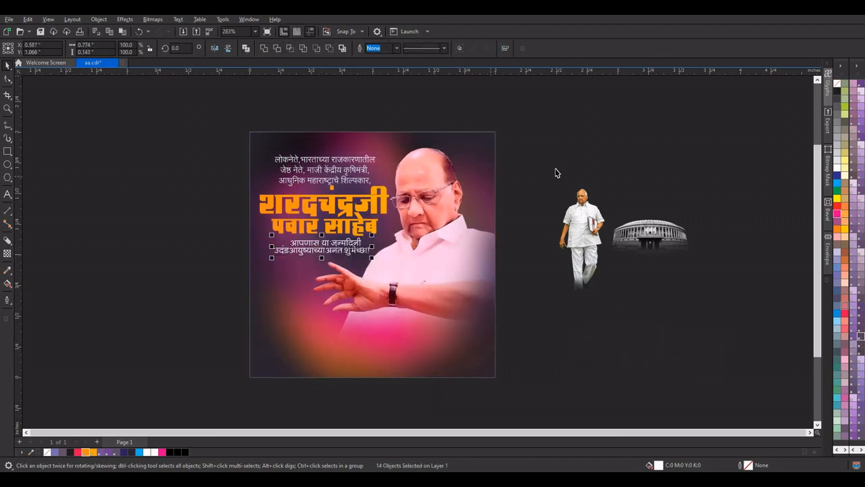
left_click(557, 174)
scroll(478, 204, "down", 2)
scroll(387, 187, "up", 1)
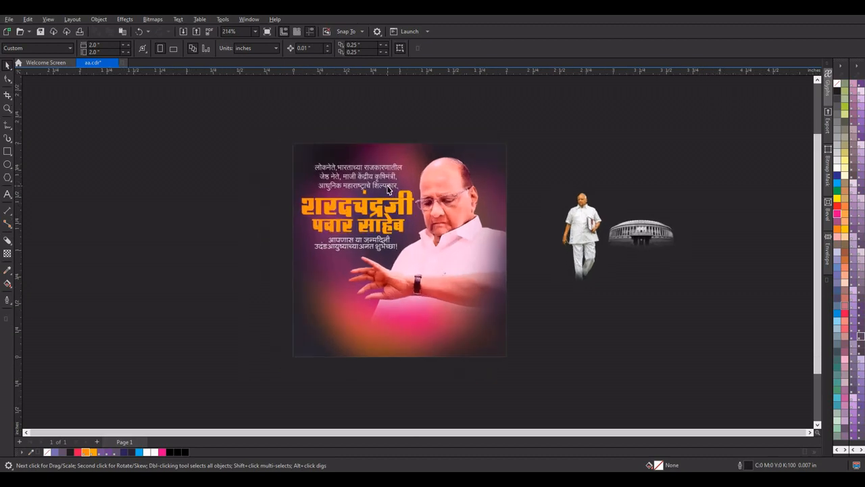
Edit the PowerClip contents and apply a Gamma adjustment of 0.72 to the upper-left mesh blob
left_click(398, 336)
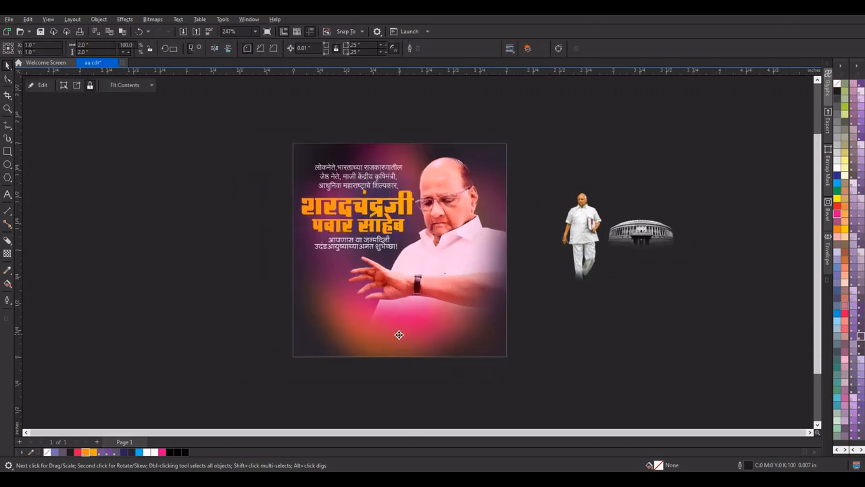
left_click(40, 85)
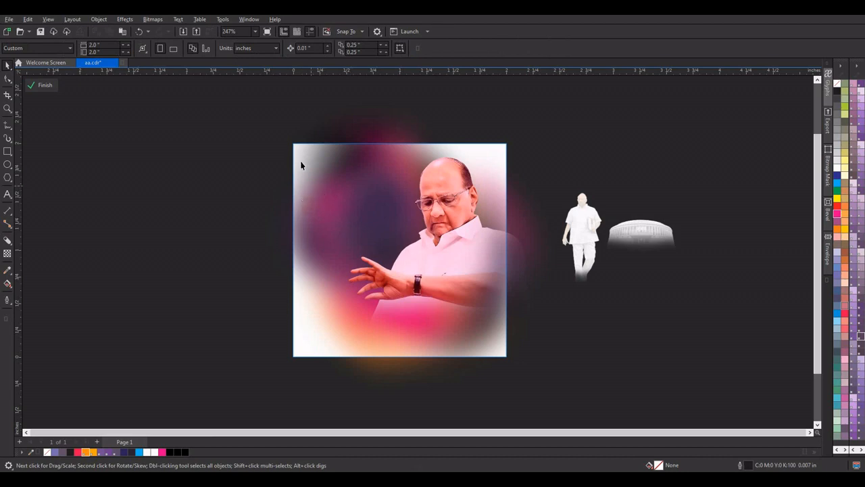
key("m")
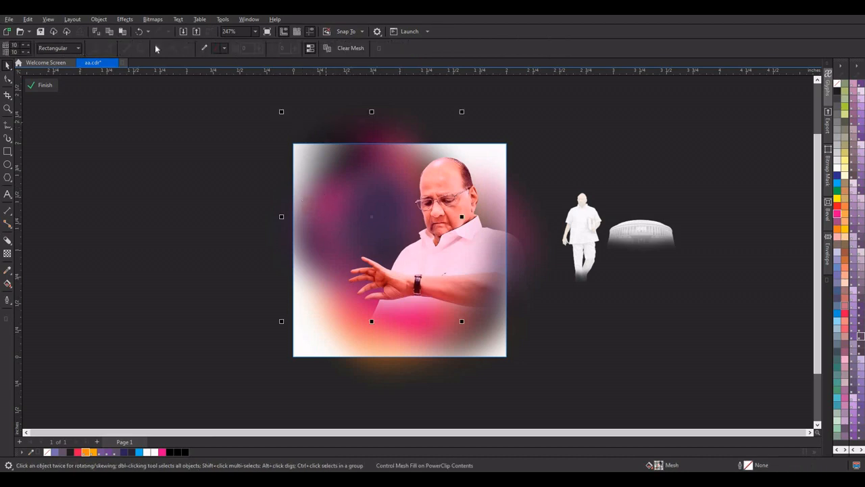
left_click(125, 21)
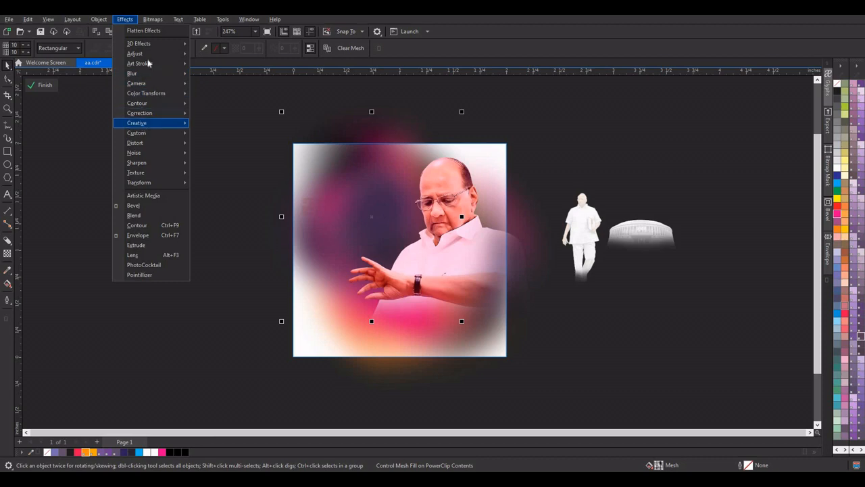
mouse_move(160, 55)
left_click(233, 144)
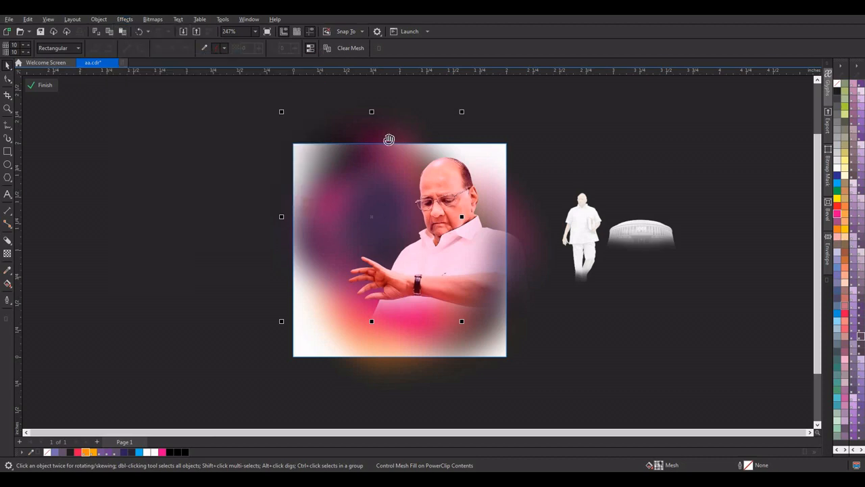
left_click(424, 231)
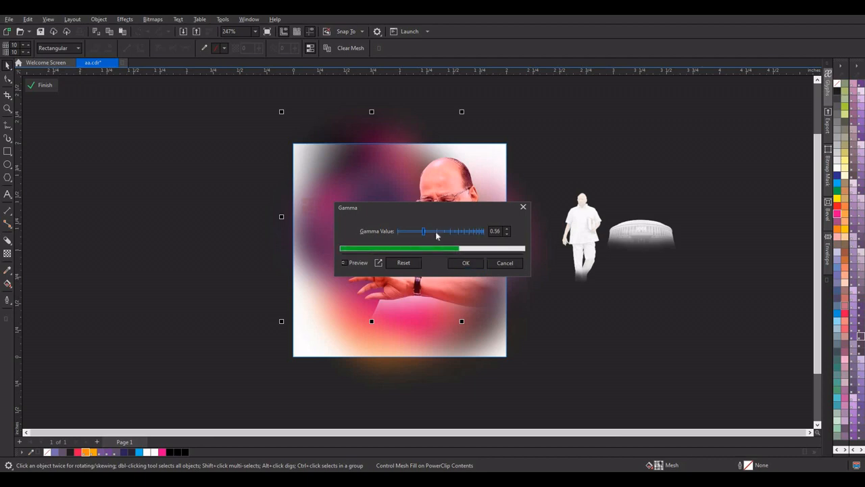
left_click(428, 232)
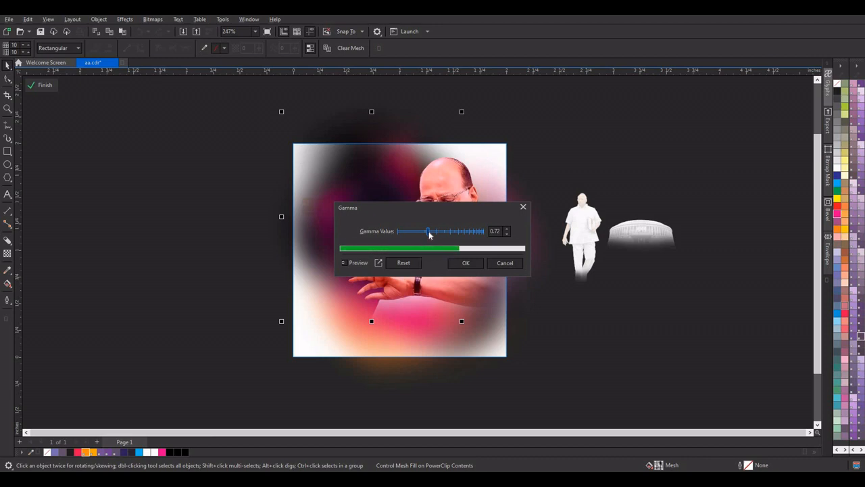
left_click(466, 262)
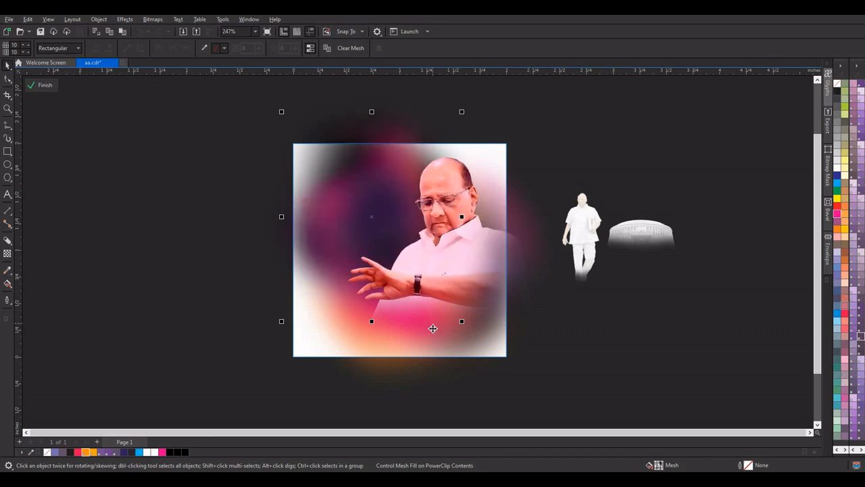
left_click(124, 20)
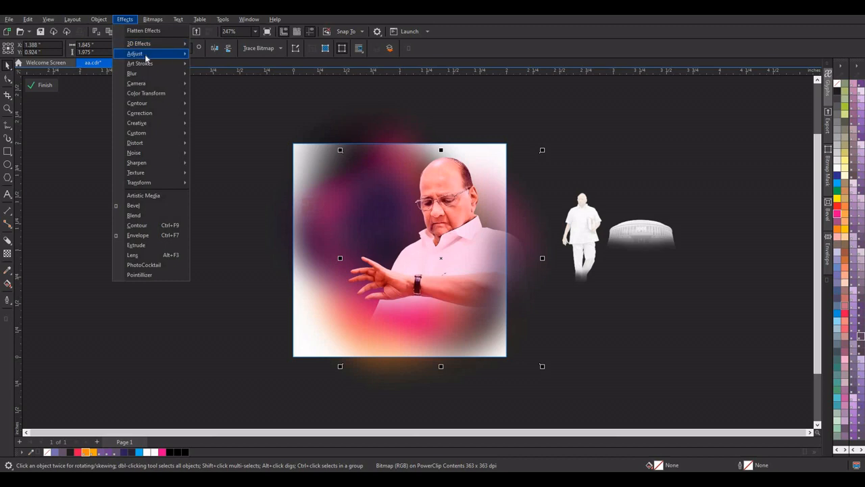
mouse_move(145, 54)
left_click(312, 145)
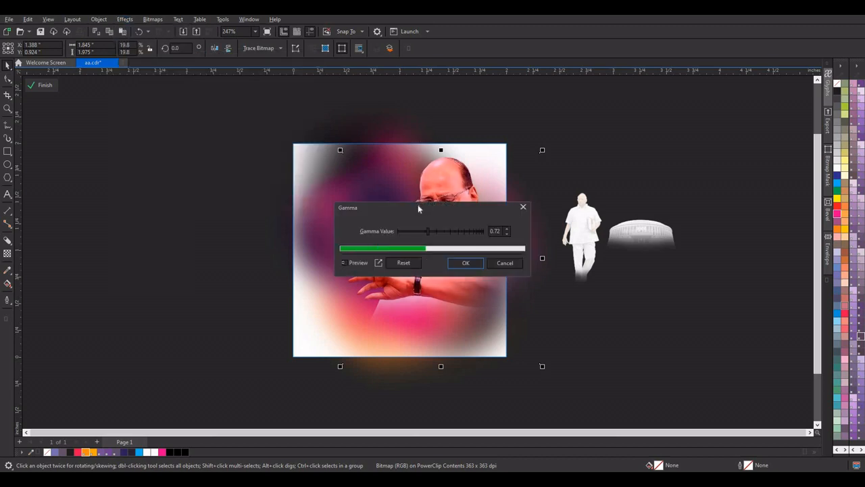
left_click_drag(418, 204, 540, 196)
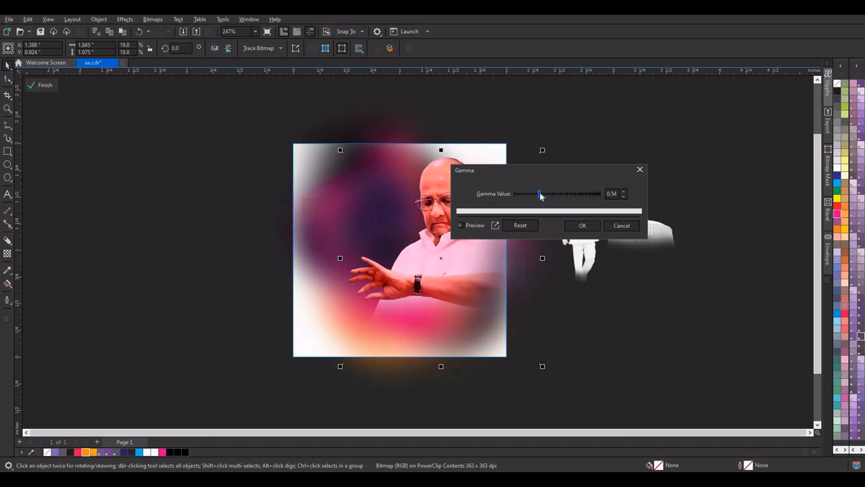
left_click(617, 225)
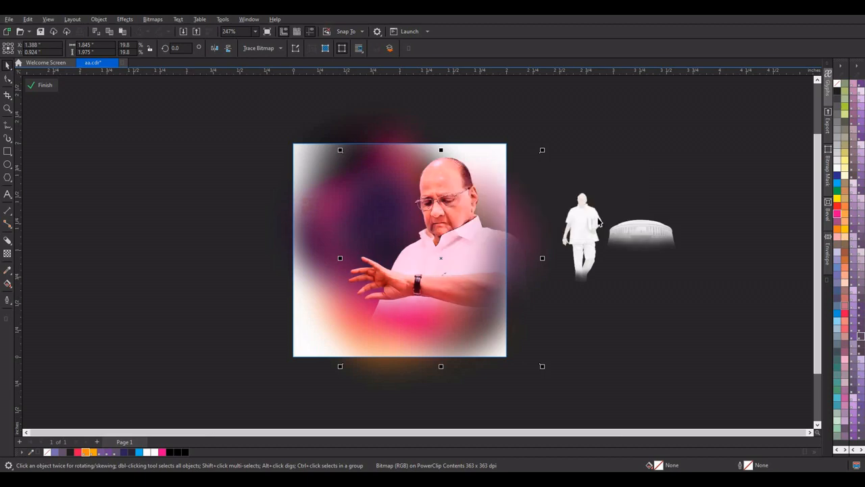
Apply a Gamma adjustment of 0.4 to the lower-right mesh blob and finish editing the PowerClip contents
left_click(547, 258)
left_click(552, 248)
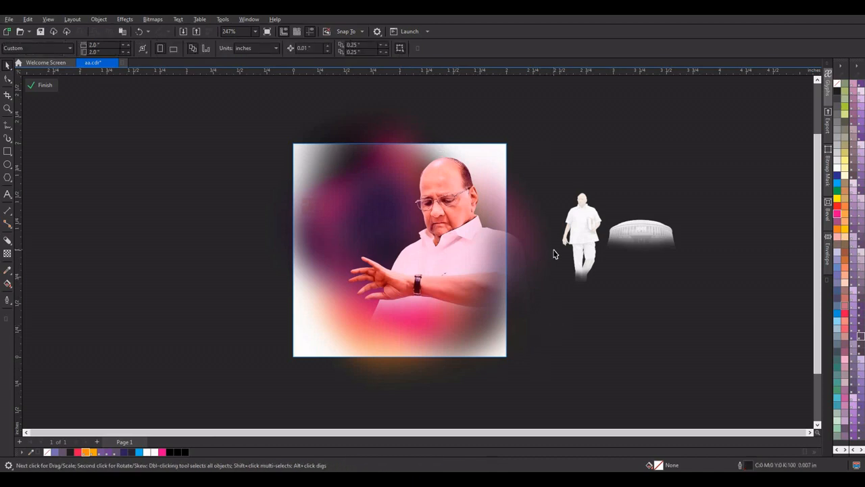
left_click(517, 261)
key("m")
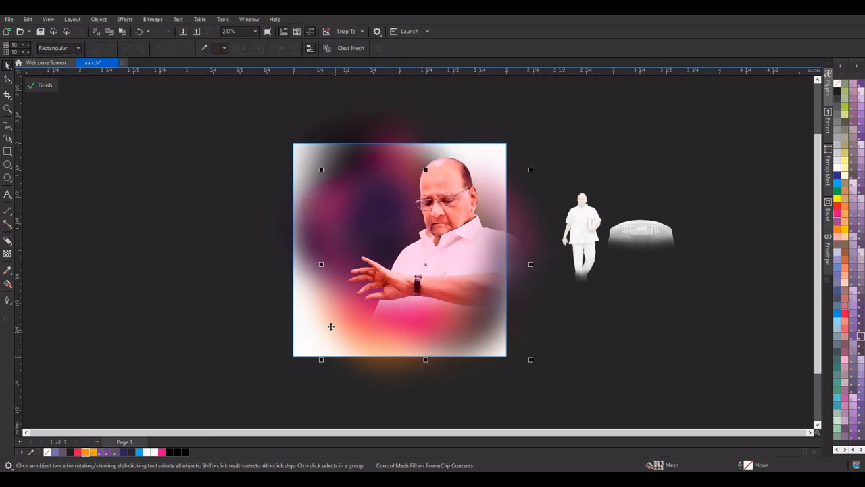
left_click(125, 19)
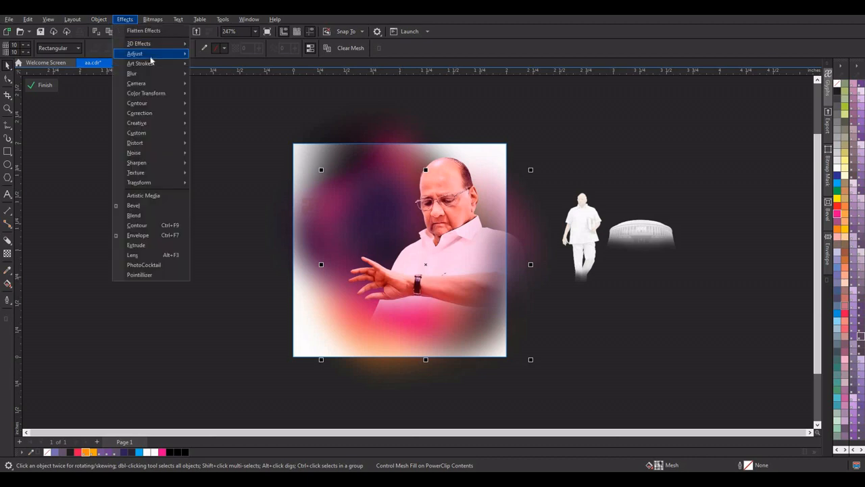
mouse_move(151, 54)
left_click(235, 143)
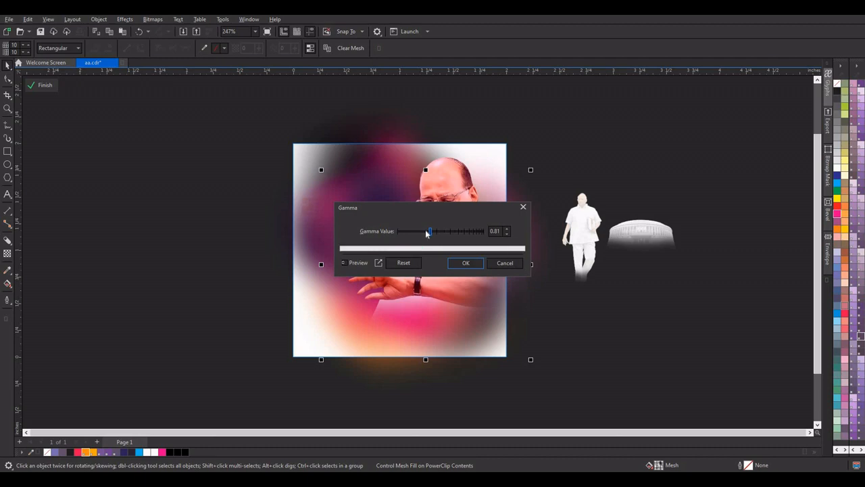
left_click(425, 231)
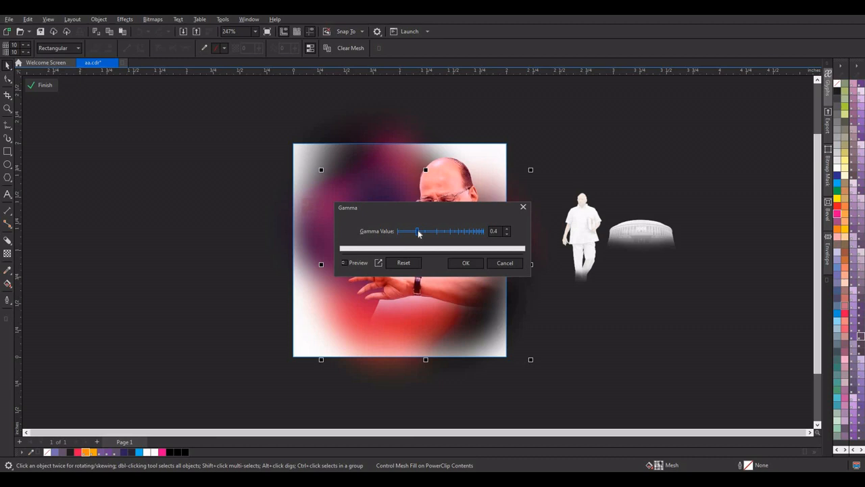
left_click(466, 262)
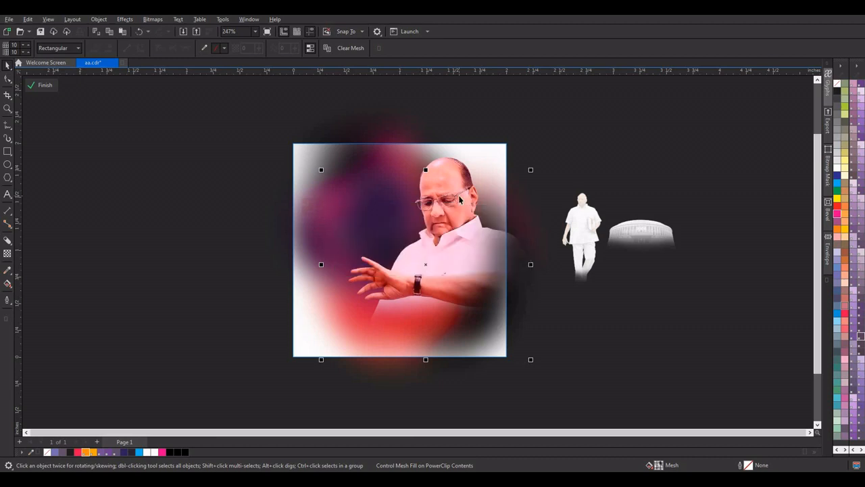
left_click(50, 86)
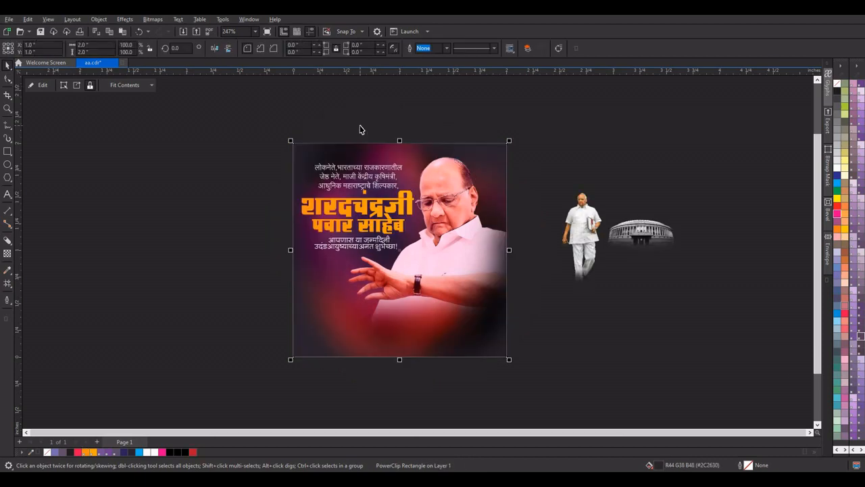
left_click(415, 124)
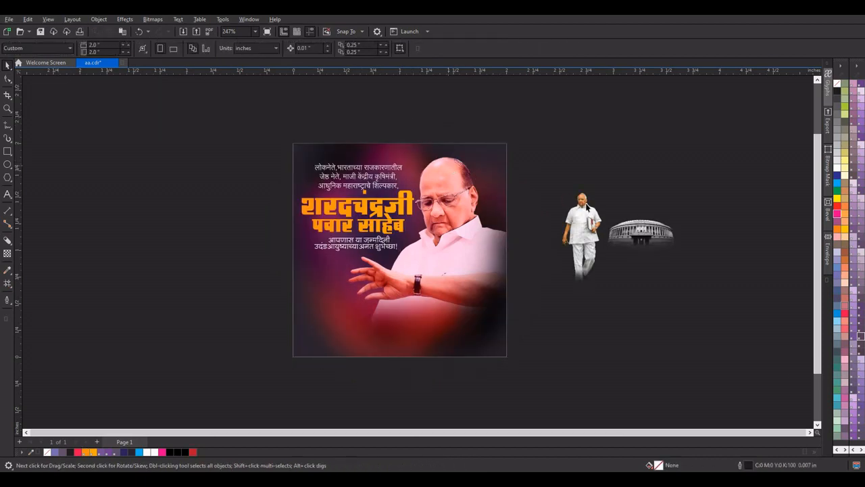
Position the domed building image along the banner's bottom edge, below the portrait, and enlarge it to about 1.58 inches wide
left_click_drag(649, 234, 407, 331)
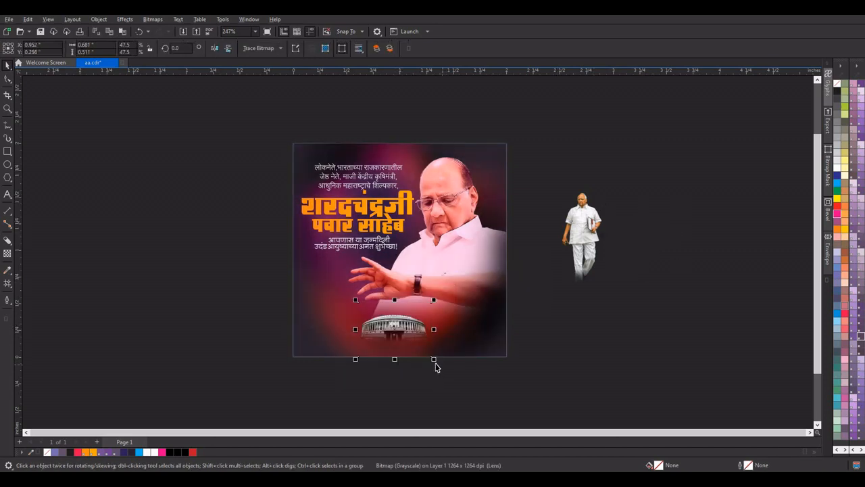
left_click_drag(436, 365, 481, 405)
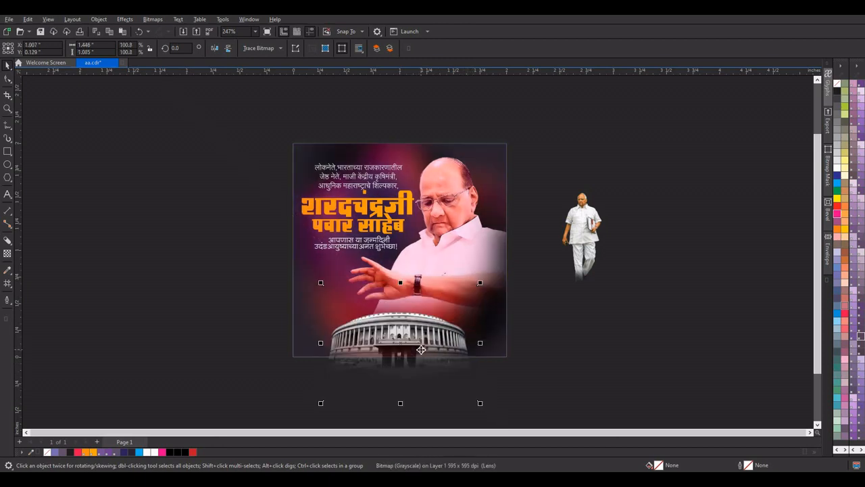
key("Escape")
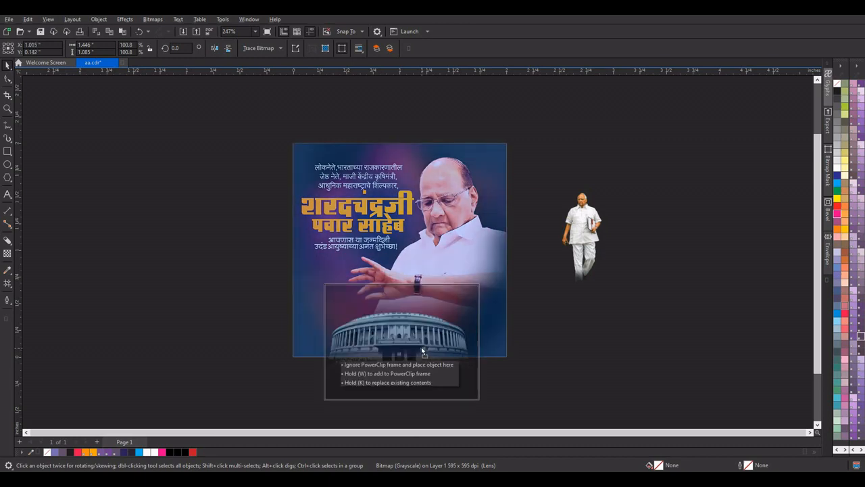
left_click(422, 348)
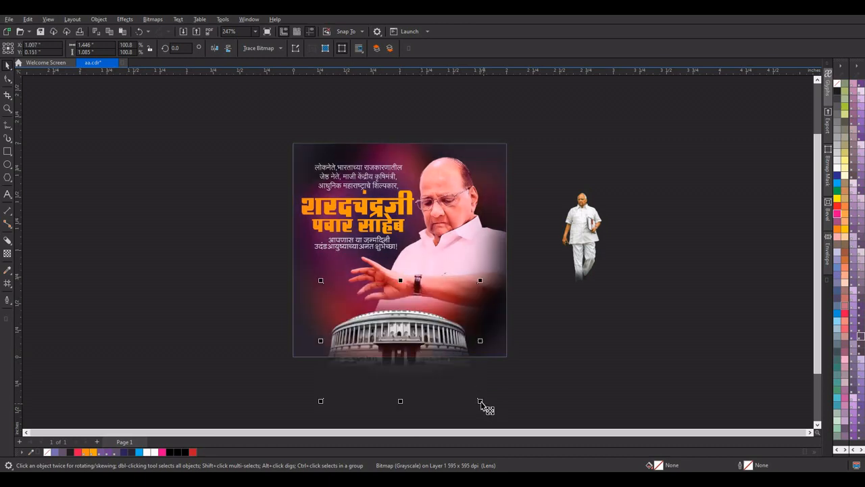
left_click_drag(483, 406, 490, 410)
key("Escape")
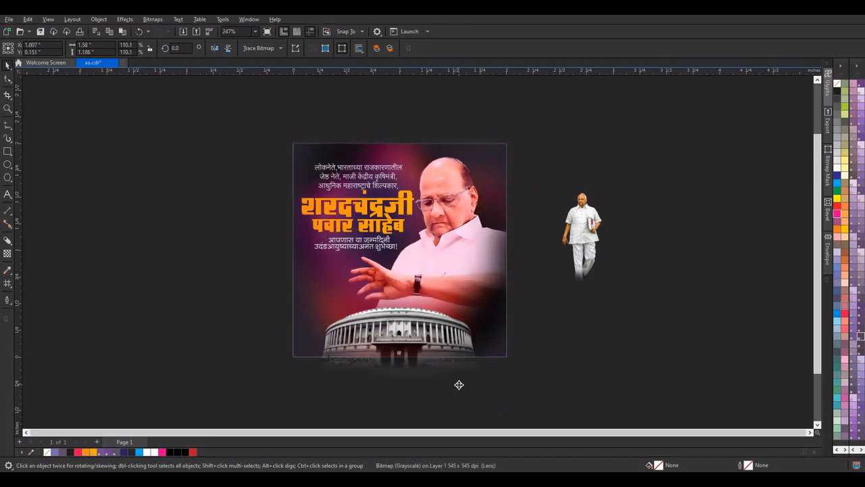
Apply a uniform transparency of 81 to the building image
left_click(459, 385)
left_click(7, 253)
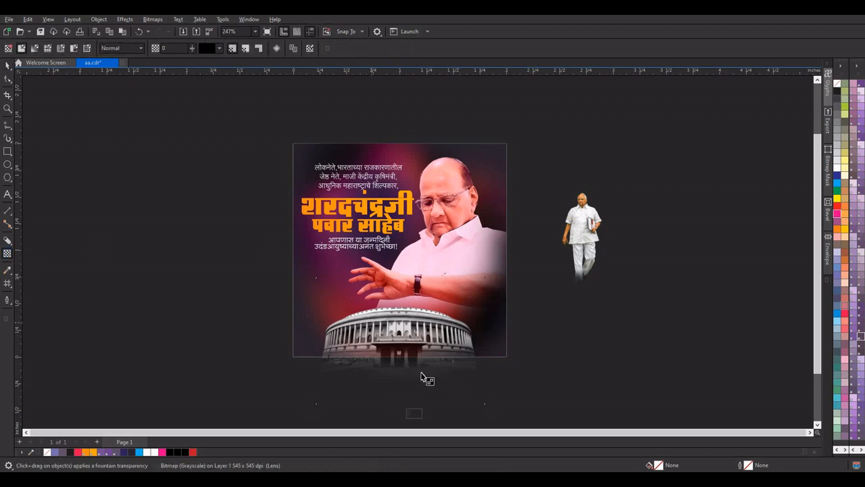
left_click(397, 414)
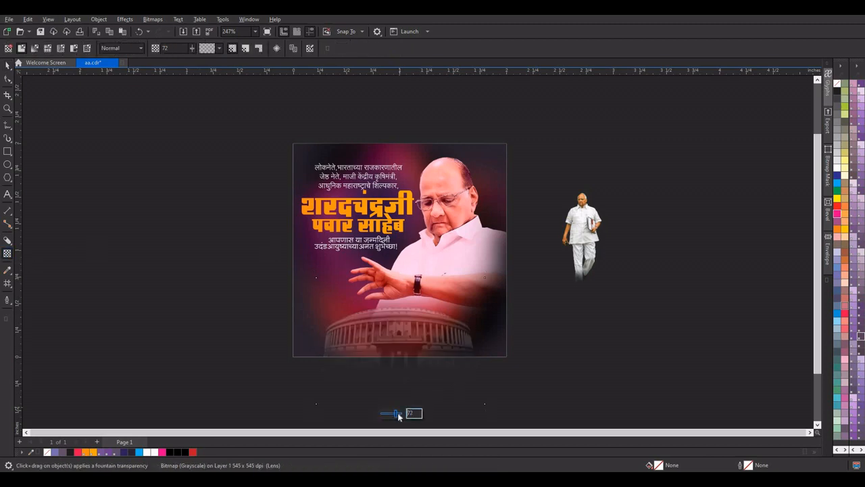
Reset the building image's tone curve and shape an S-curve through the points (170, 218) and (88, 96)
left_click(124, 18)
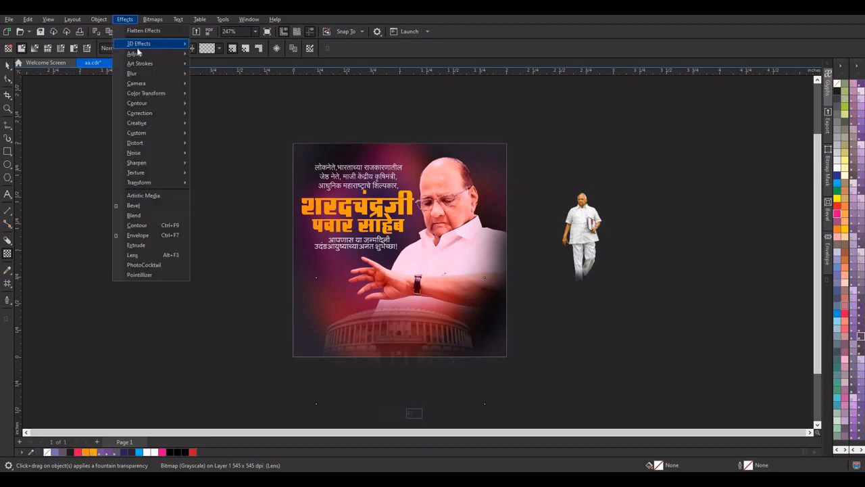
mouse_move(135, 53)
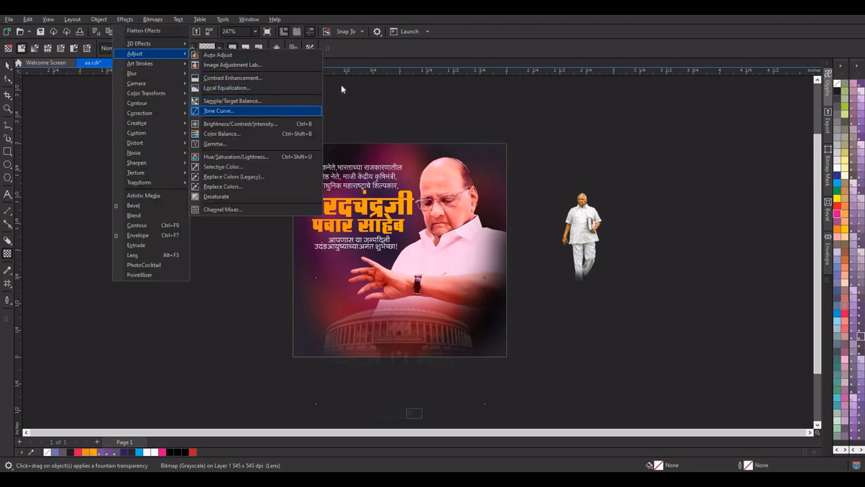
key("Return")
left_click_drag(410, 122, 647, 99)
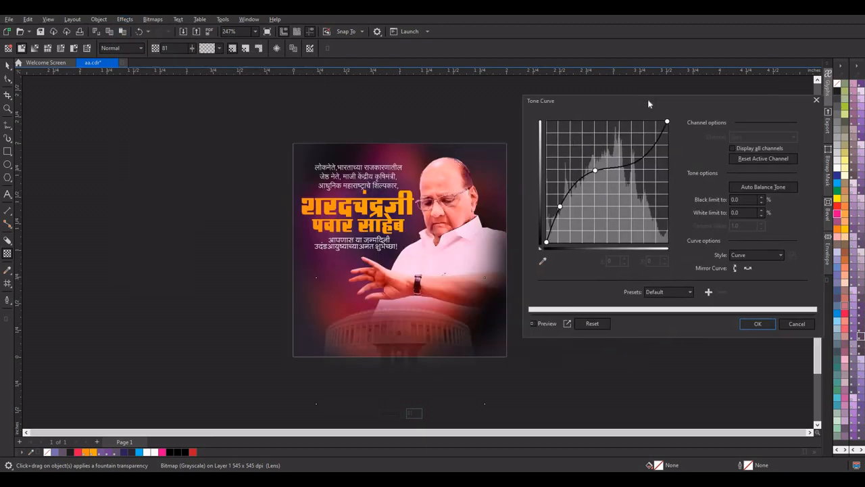
left_click(749, 158)
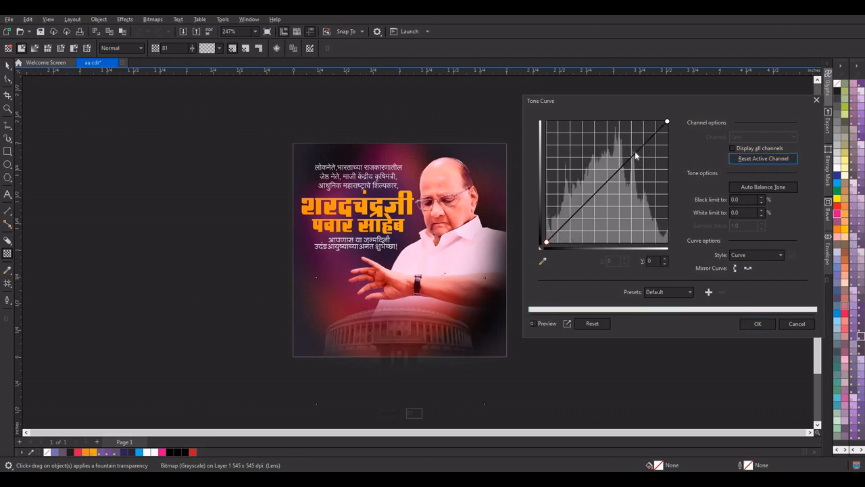
left_click_drag(635, 154, 627, 140)
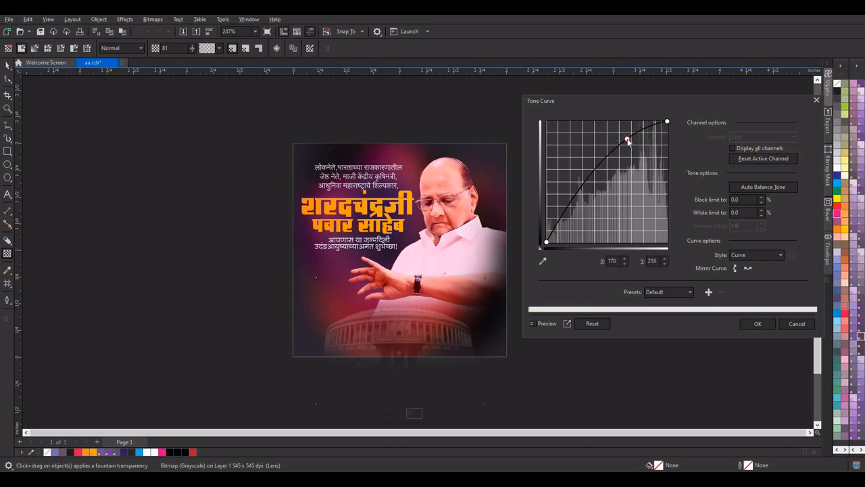
left_click_drag(585, 190, 588, 202)
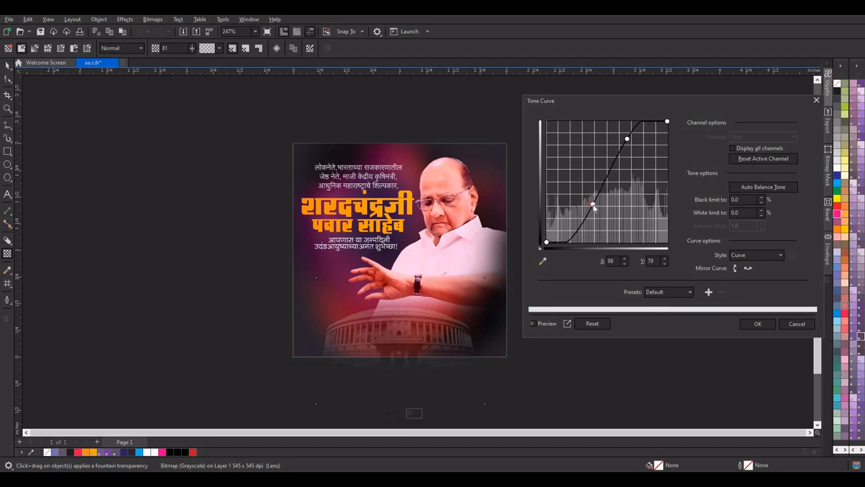
left_click_drag(588, 201, 587, 197)
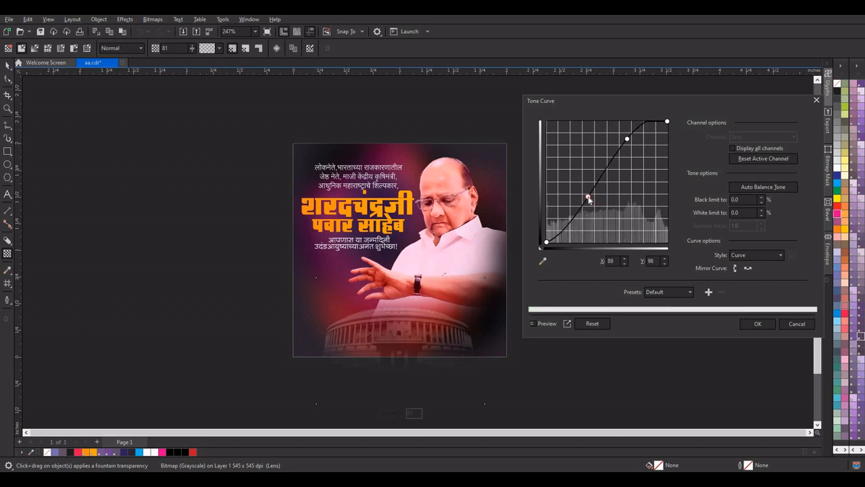
left_click(757, 324)
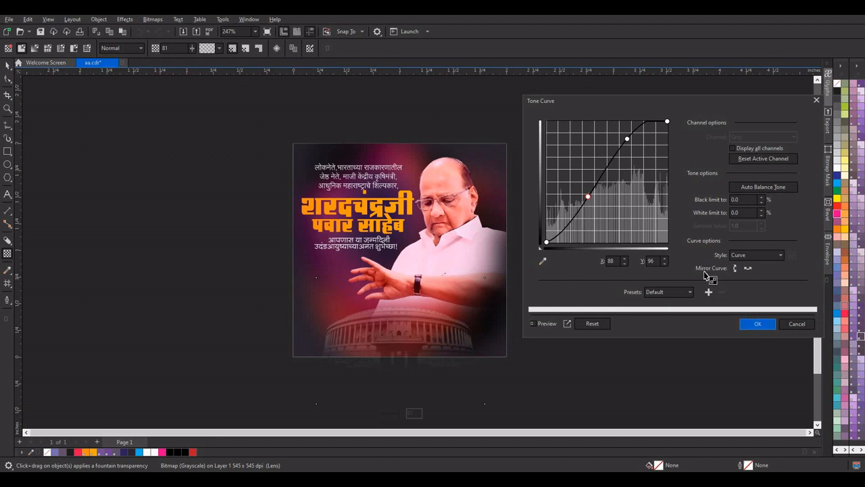
PowerClip the building image inside the banner's background rectangle
left_click(396, 370)
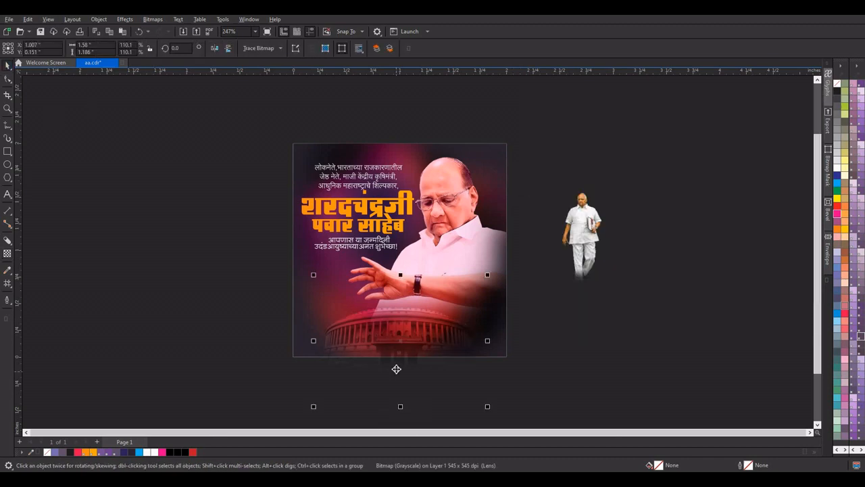
right_click(396, 371)
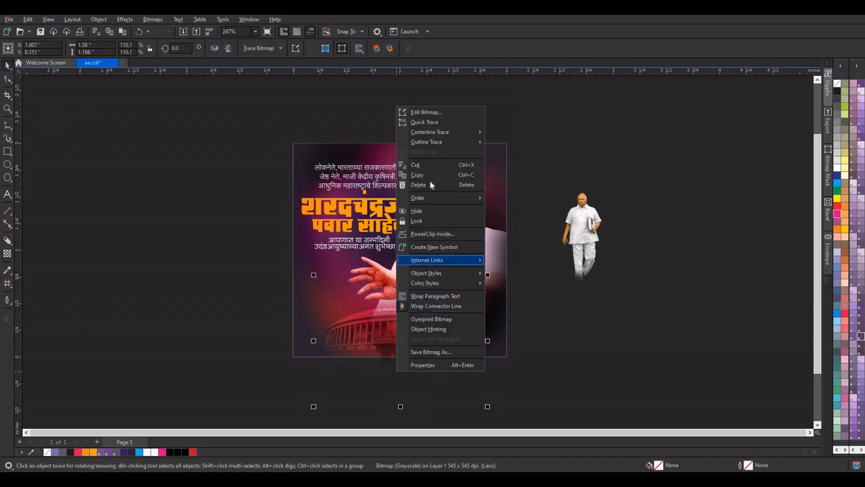
left_click(436, 234)
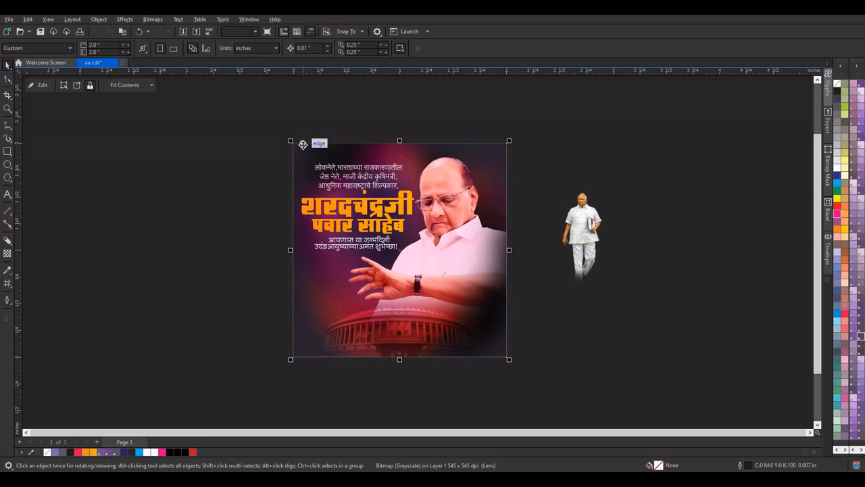
Place the walking figure in the banner's lower-left area and scale it to about 0.67 by 1.01 inches
left_click_drag(585, 230, 332, 298)
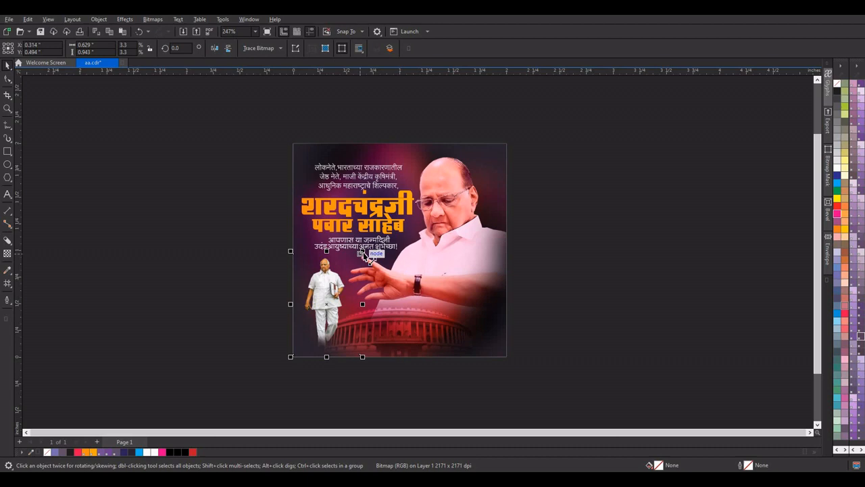
left_click_drag(363, 251, 368, 245)
left_click_drag(334, 287, 333, 290)
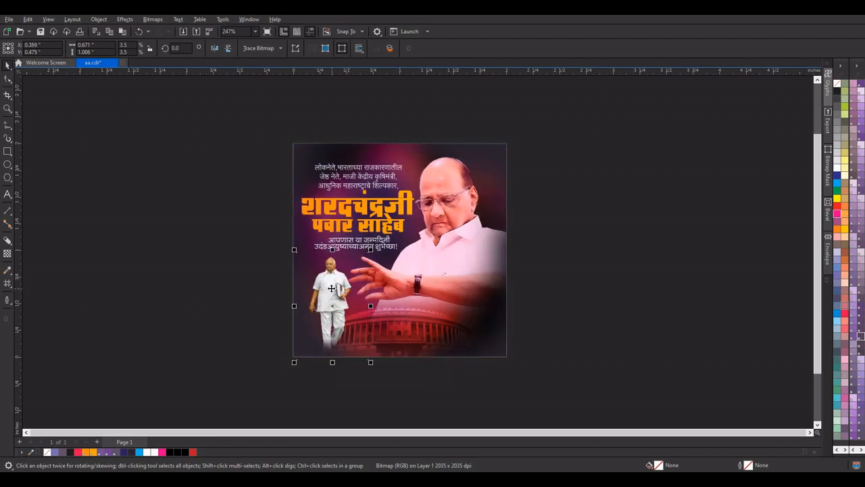
PowerClip the walking figure inside the banner's background rectangle
right_click(331, 288)
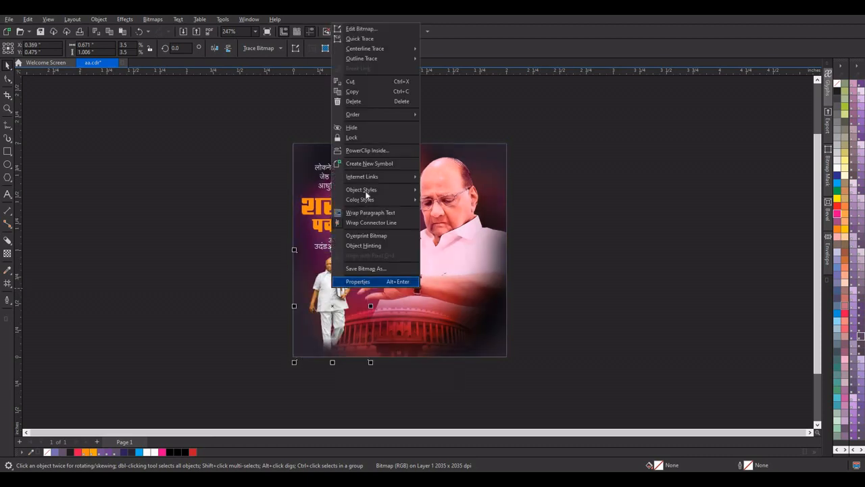
left_click(338, 149)
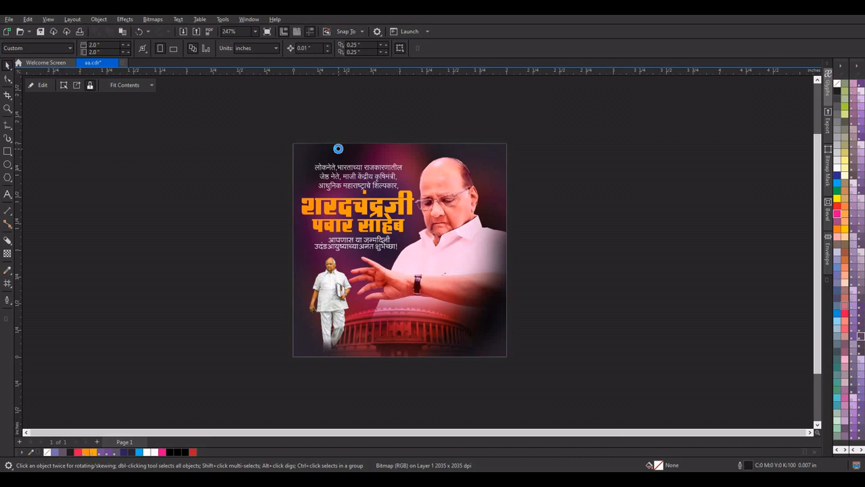
key("Escape")
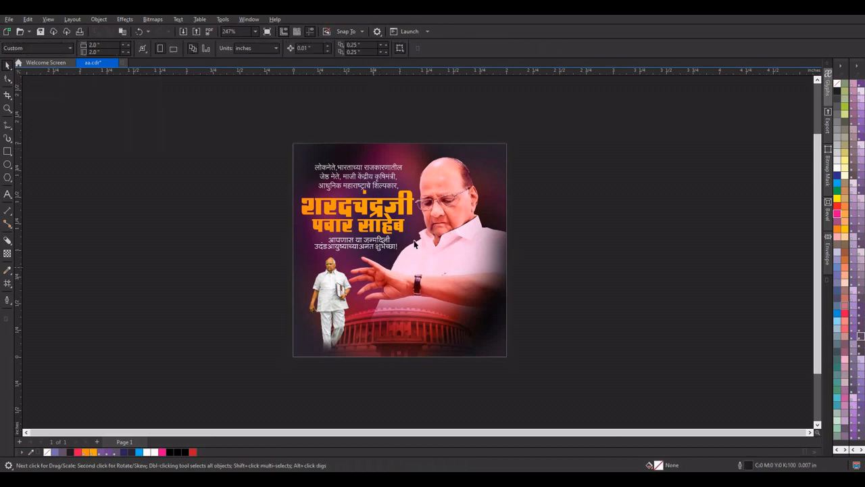
Extrude the first line of the orange name heading diagonally toward the banner's lower-right corner
scroll(437, 248, "up", 2)
scroll(419, 248, "down", 2)
scroll(403, 249, "up", 3)
left_click(324, 172)
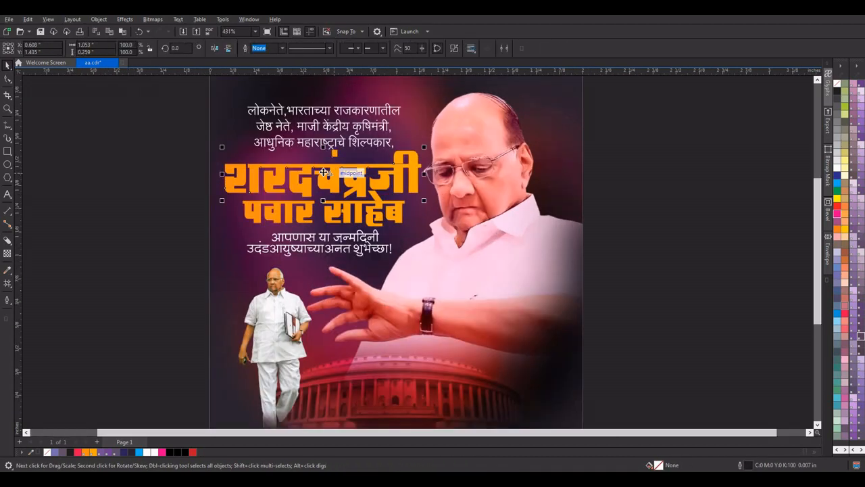
left_click(14, 247)
left_click(42, 288)
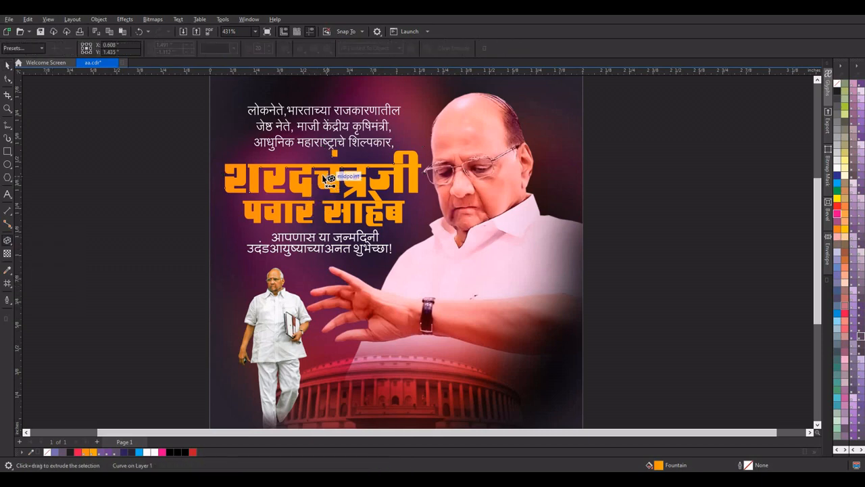
left_click_drag(329, 177, 545, 398)
scroll(545, 398, "down", 1)
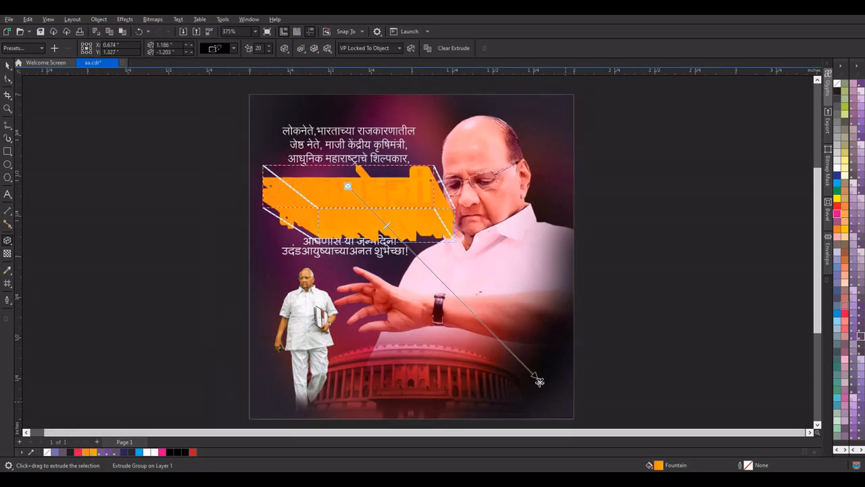
scroll(589, 390, "down", 1)
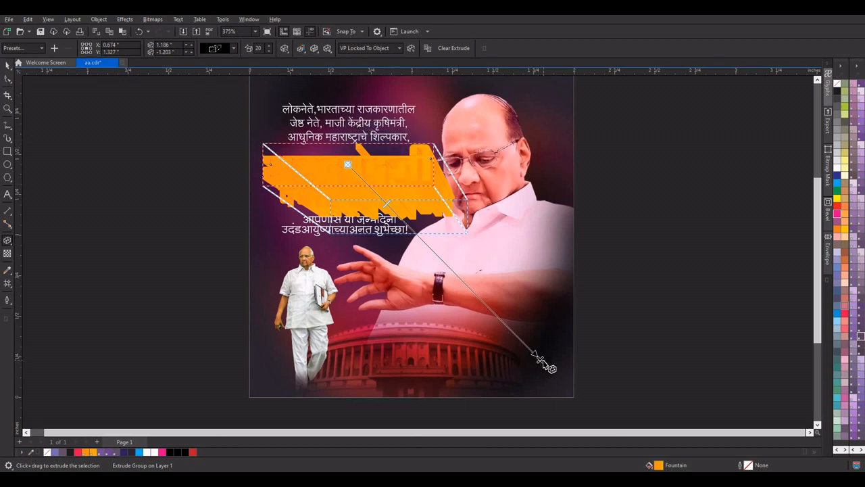
Break the extrusion off the first line of the heading and combine it into a single black shadow curve
left_click(6, 66)
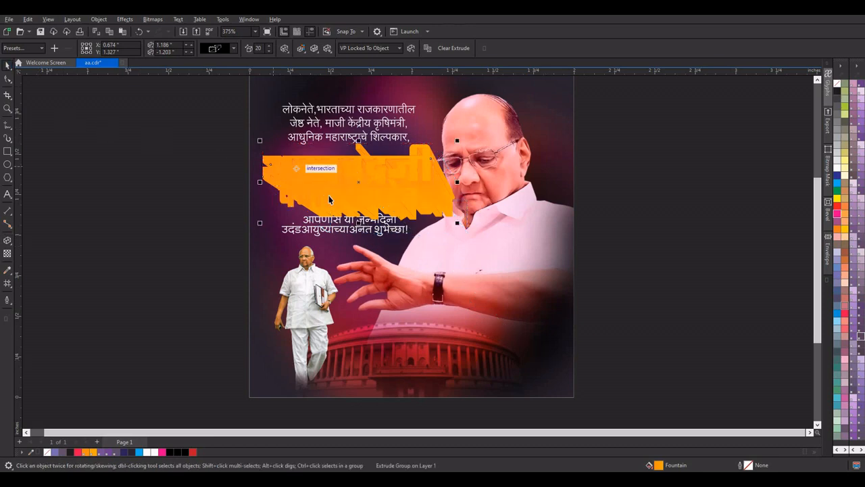
left_click(99, 18)
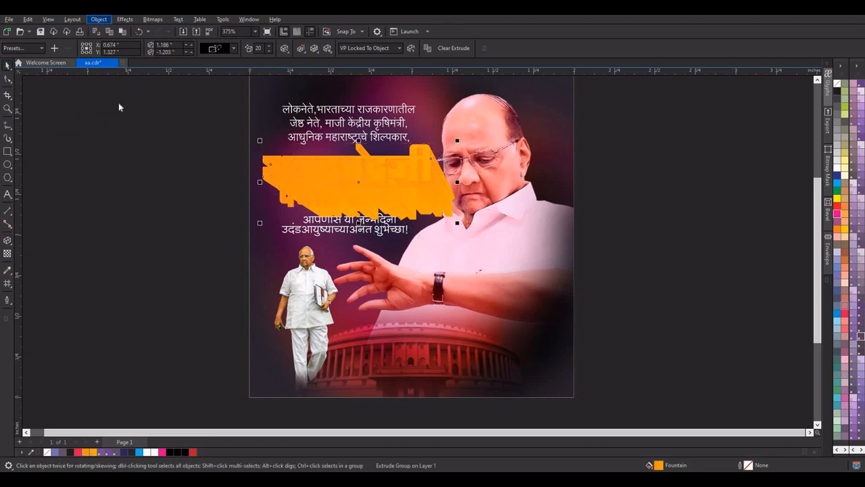
left_click(147, 227)
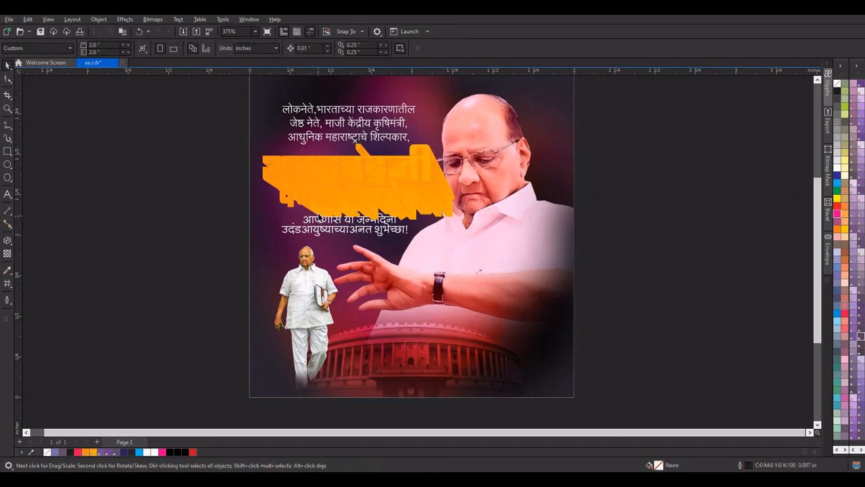
left_click(836, 91)
key("ctrl+l")
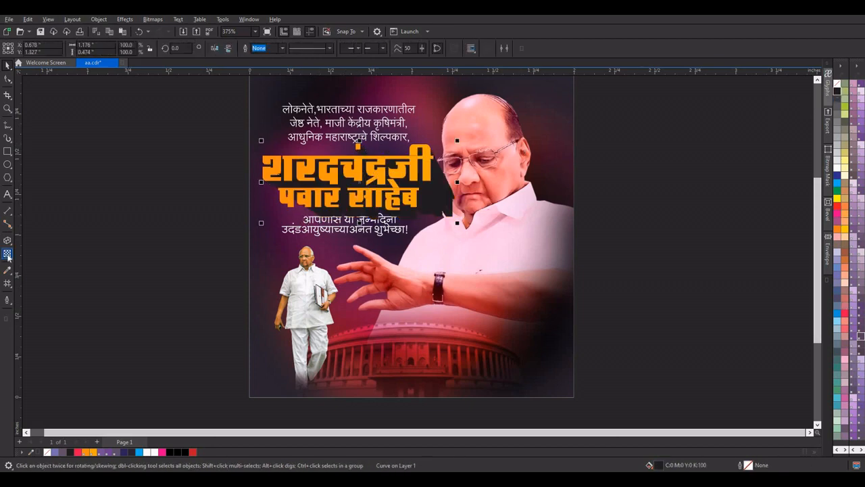
Fade the first heading line's black shadow with a vertical linear transparency running downward to 100 percent
left_click(7, 253)
left_click_drag(362, 158, 362, 212)
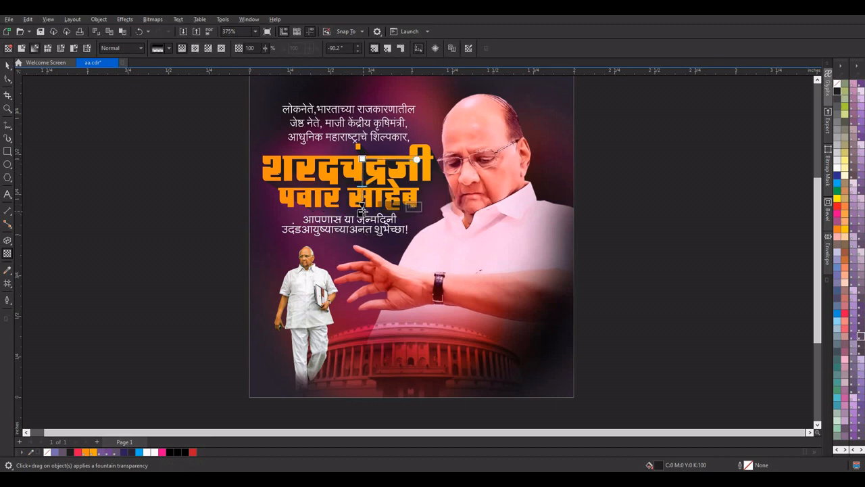
left_click_drag(363, 206, 363, 205)
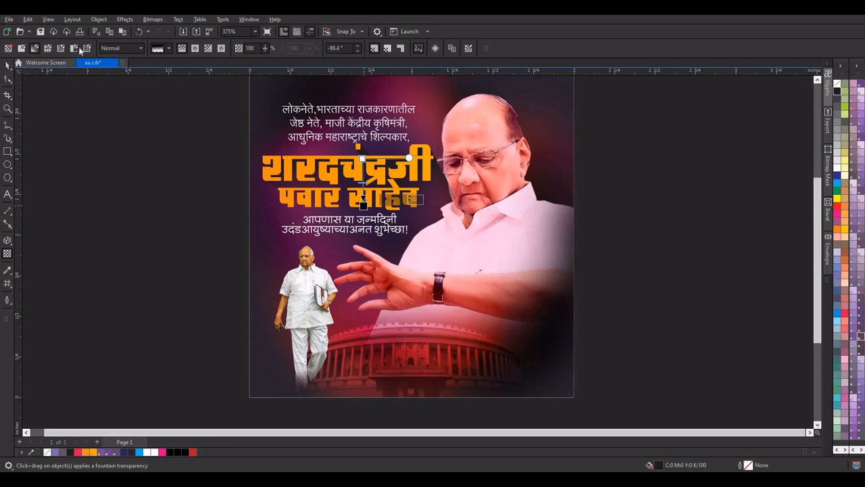
left_click(7, 65)
Extrude the second line of the orange heading diagonally toward the banner's lower-right corner
left_click(291, 198)
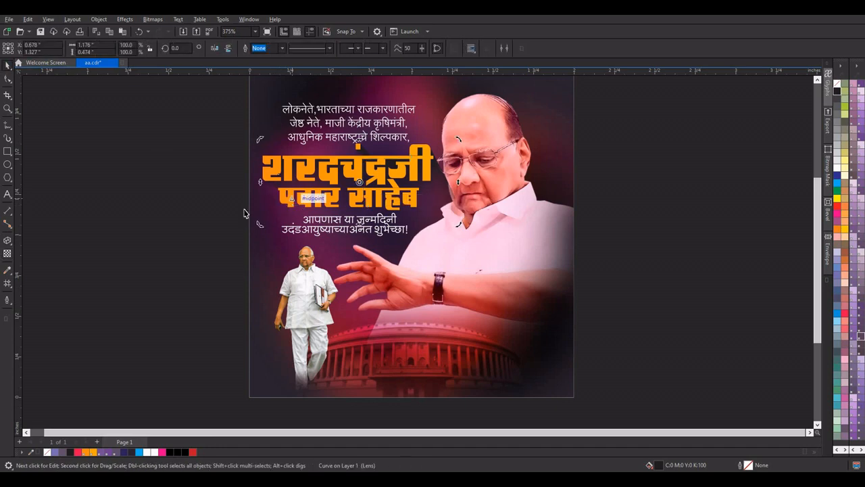
left_click(199, 216)
left_click(315, 199)
left_click(318, 201, "alt")
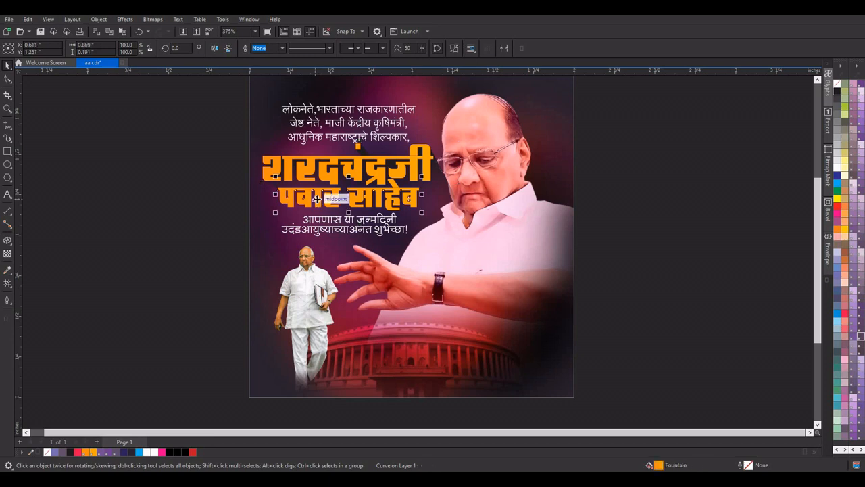
left_click(7, 240)
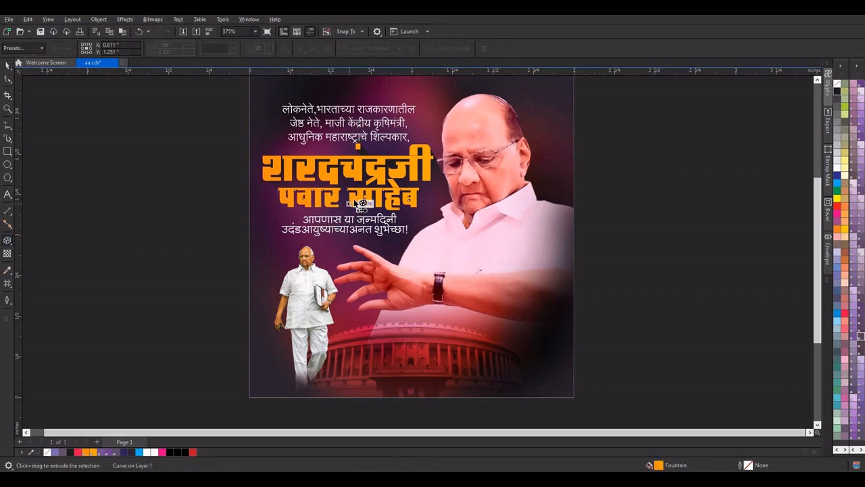
left_click_drag(361, 202, 564, 396)
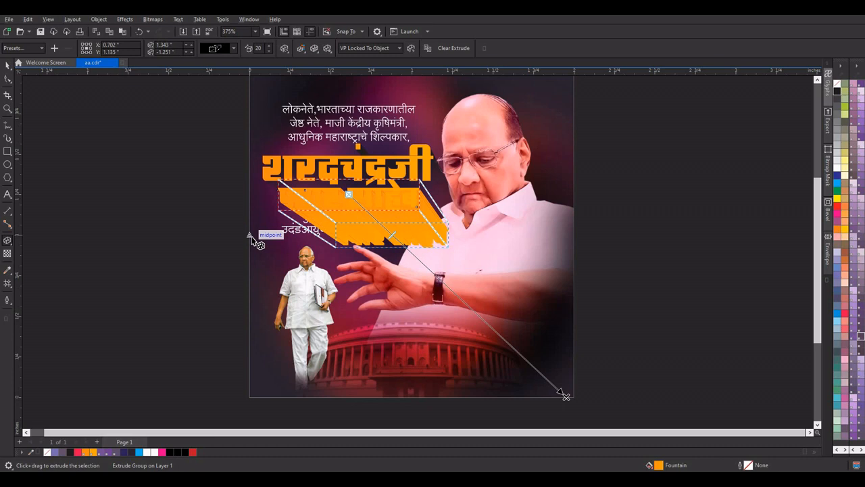
Break the extrusion off the second line of the heading and turn it into a single combined black shadow curve
left_click(8, 65)
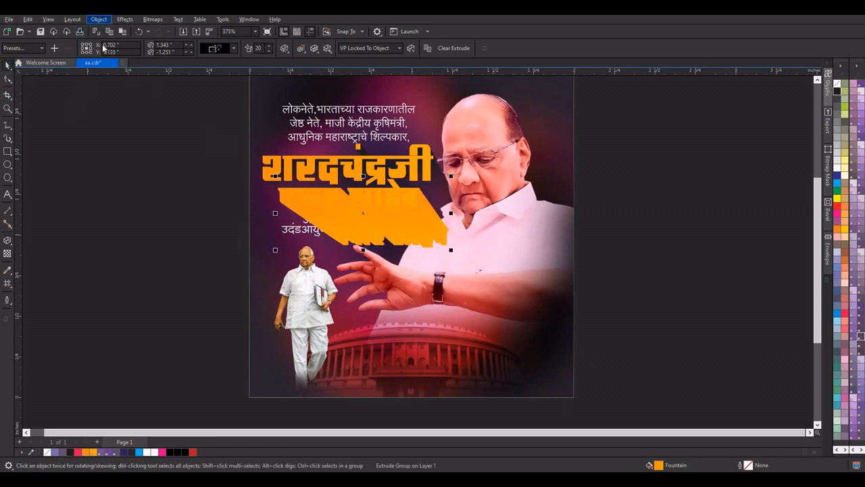
left_click(99, 19)
left_click(144, 229)
left_click(142, 231)
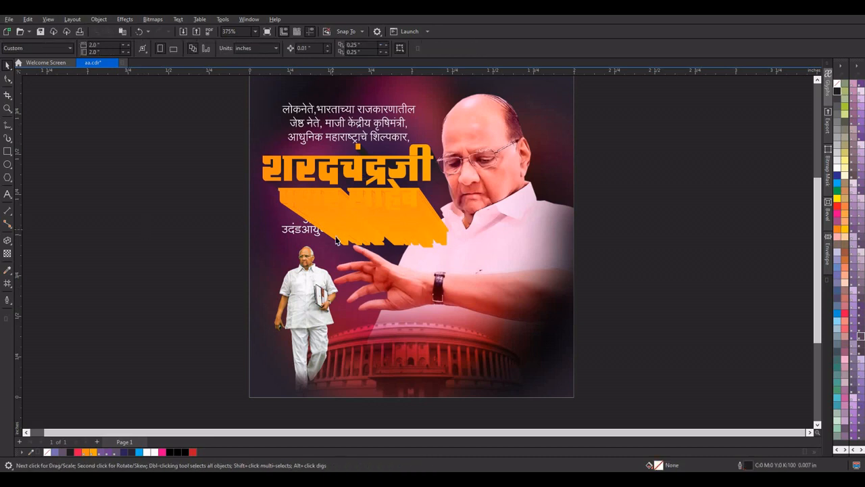
left_click(343, 241)
left_click(839, 93)
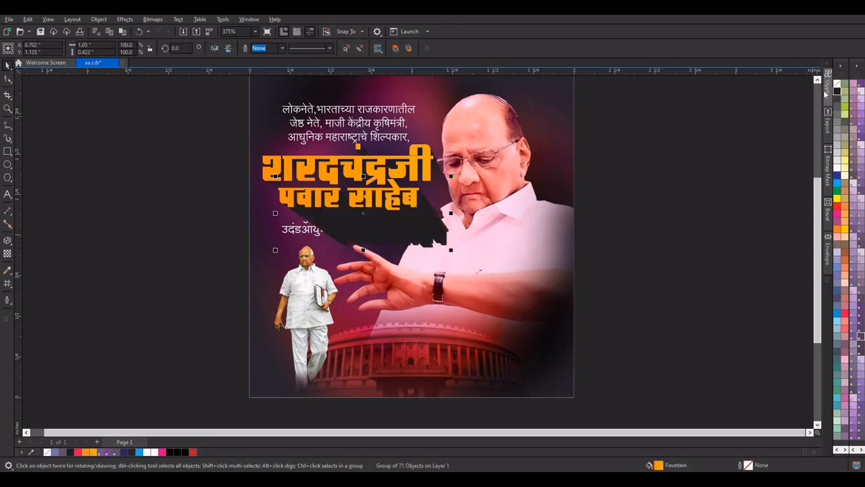
Fade the second heading line's black shadow downward with a vertical linear transparency ending just below the line
left_click(7, 254)
left_click(7, 255)
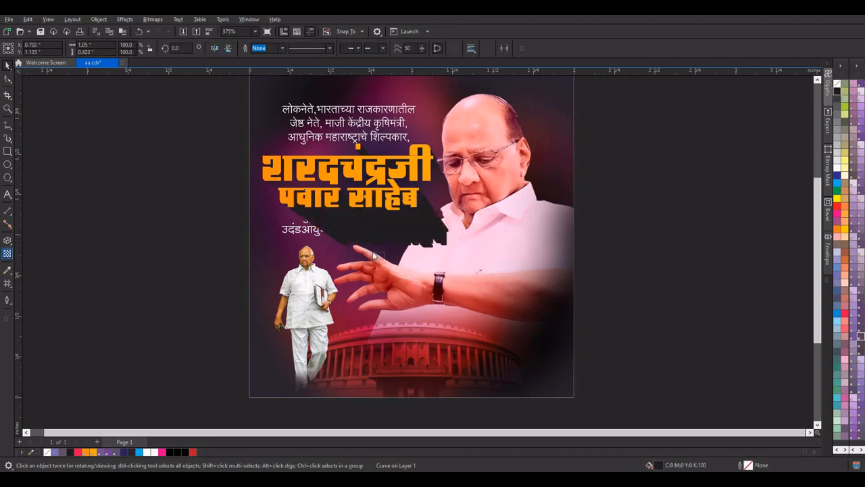
left_click_drag(359, 196, 360, 238)
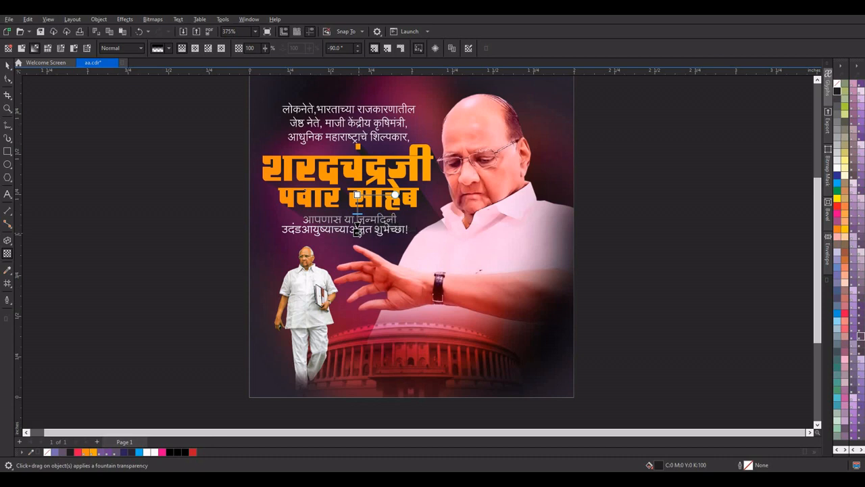
left_click_drag(359, 233, 359, 227)
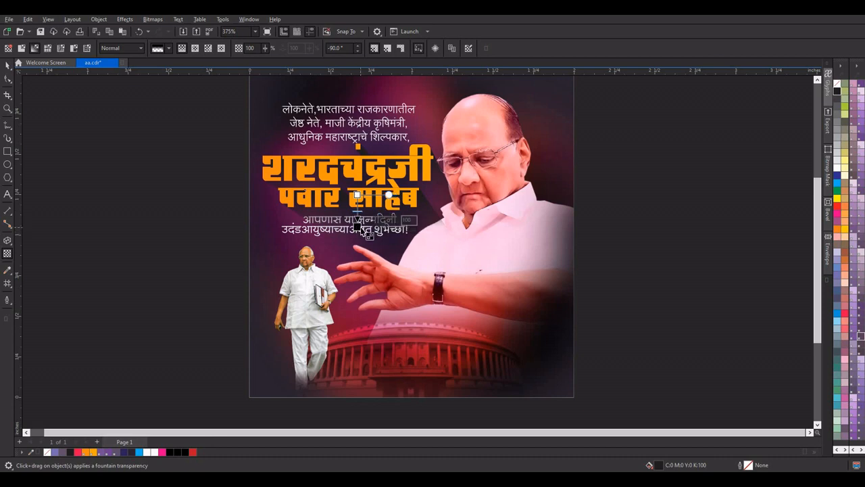
left_click(7, 65)
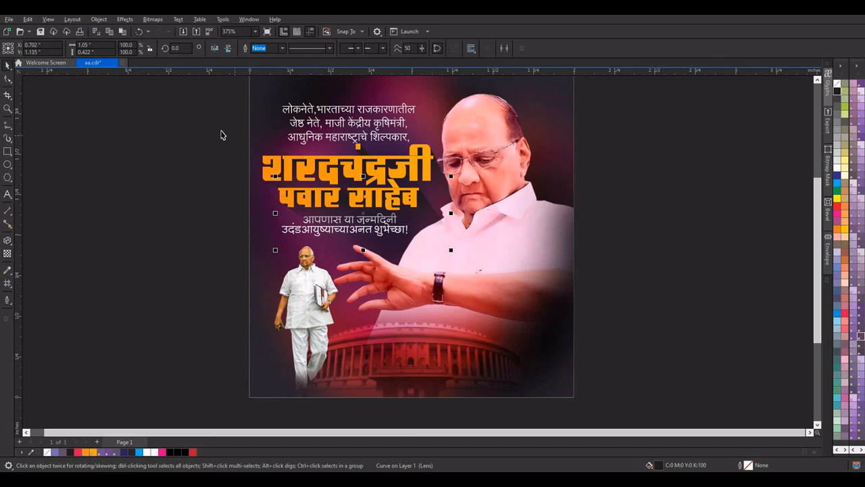
PowerClip both heading shadows together inside the banner's background rectangle
left_click(436, 179)
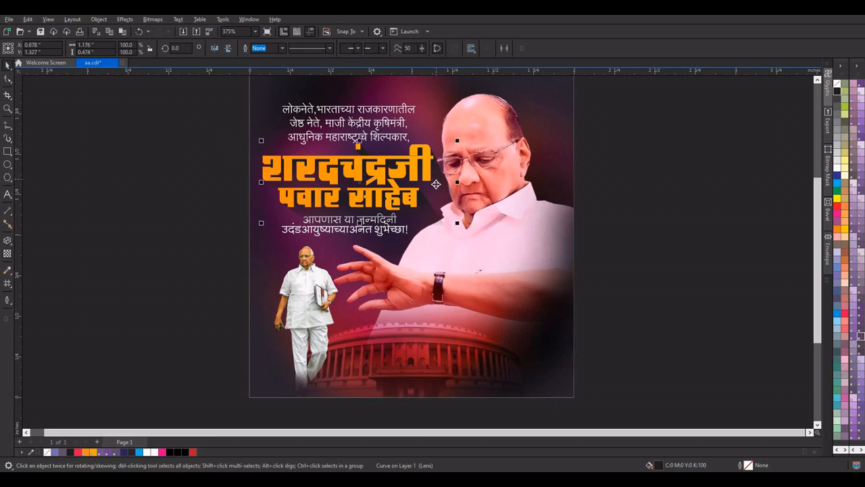
left_click(424, 233, "shift")
right_click(424, 235)
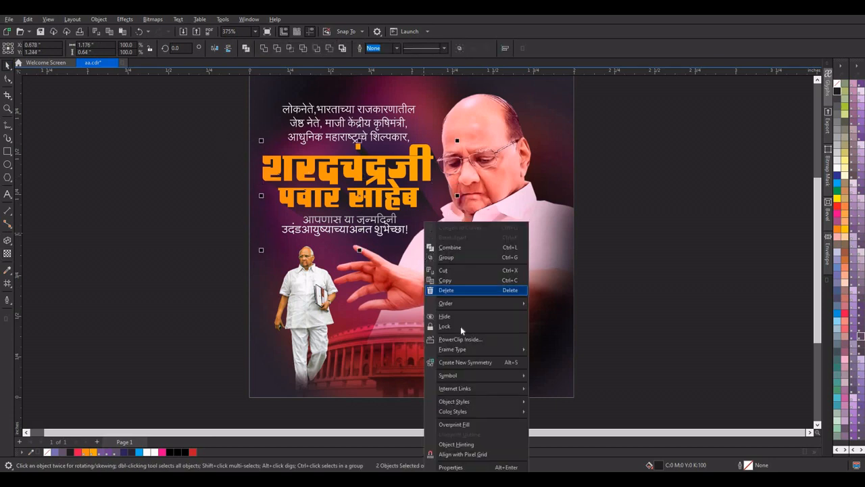
left_click(462, 340)
left_click(259, 90)
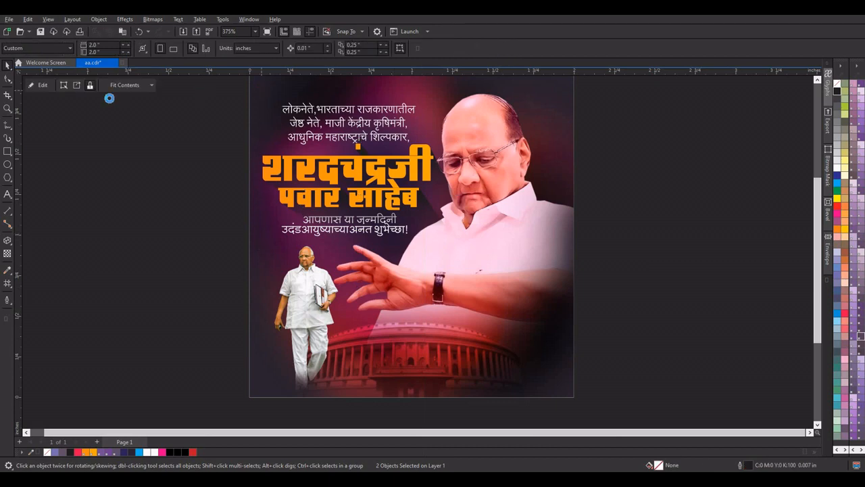
Edit the background's PowerClip contents and bring the large portrait in front of the heading shadows
left_click(42, 86)
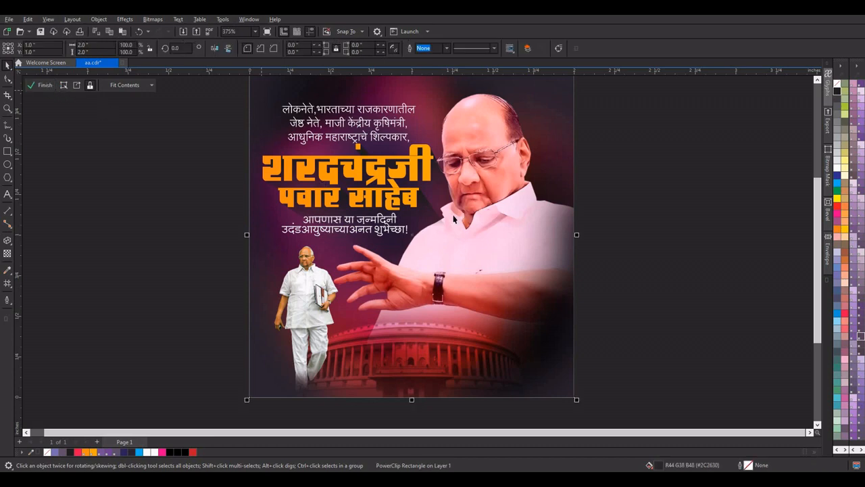
right_click(491, 194)
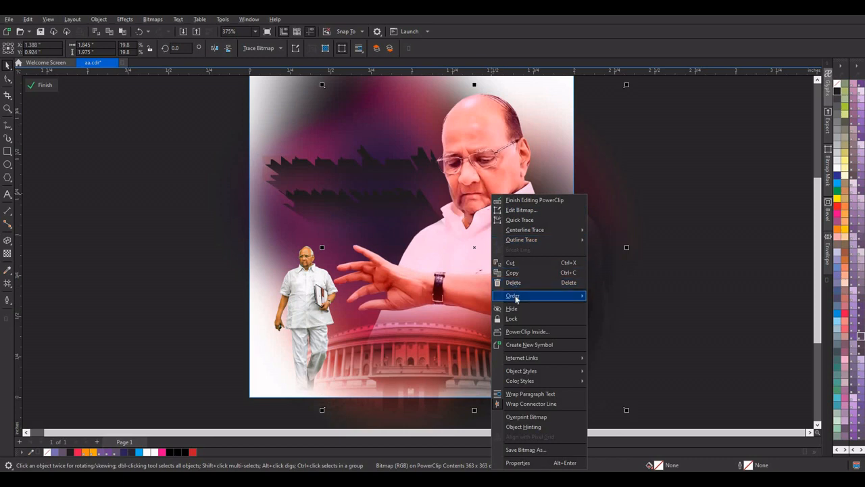
mouse_move(578, 296)
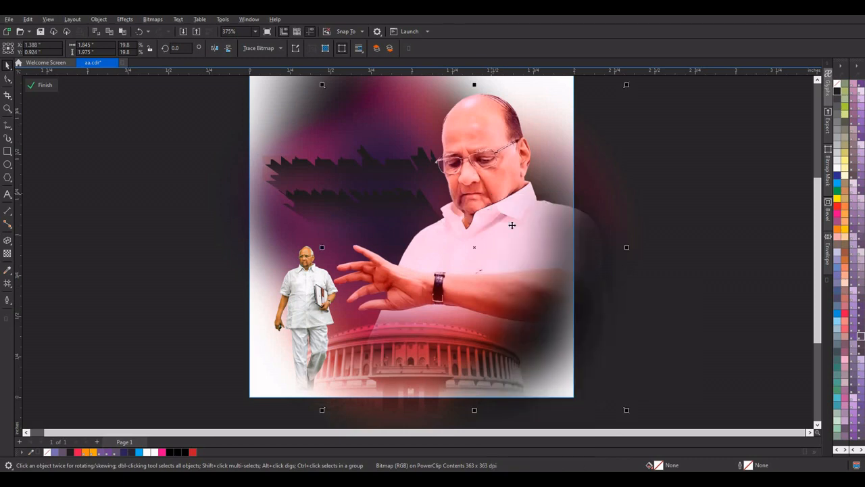
left_click(621, 320)
left_click(43, 86)
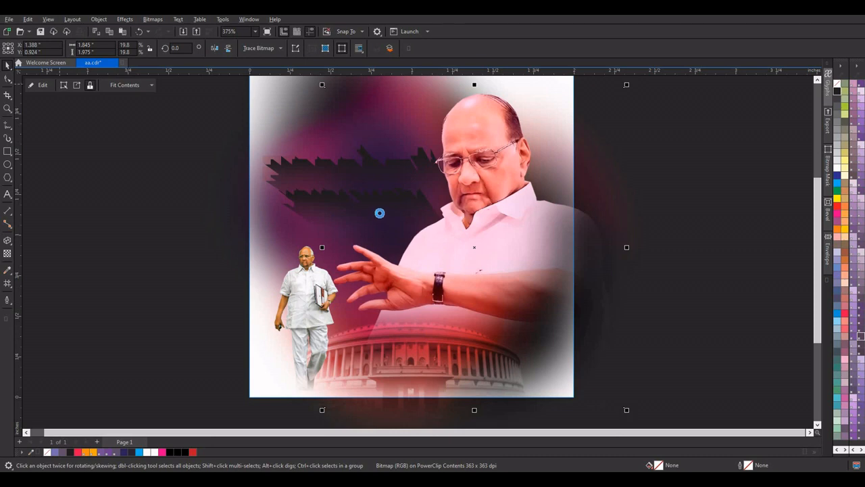
left_click(227, 215)
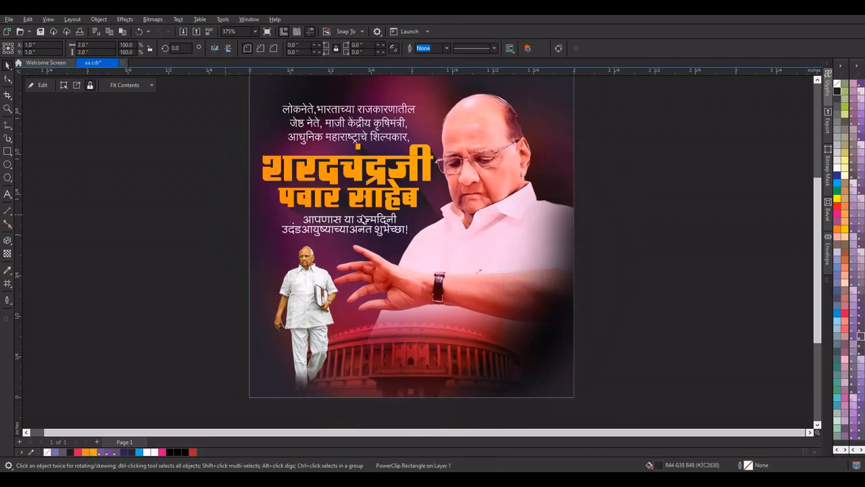
Examine the finished banner's overall composition and the long shadows behind the orange heading
scroll(471, 208, "down", 1)
scroll(470, 212, "down", 1)
scroll(540, 209, "up", 1)
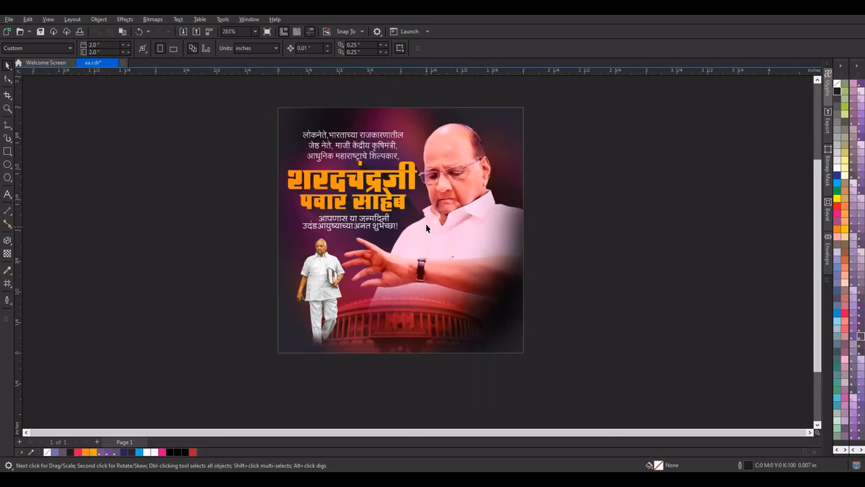
scroll(548, 143, "up", 1)
scroll(549, 143, "down", 1)
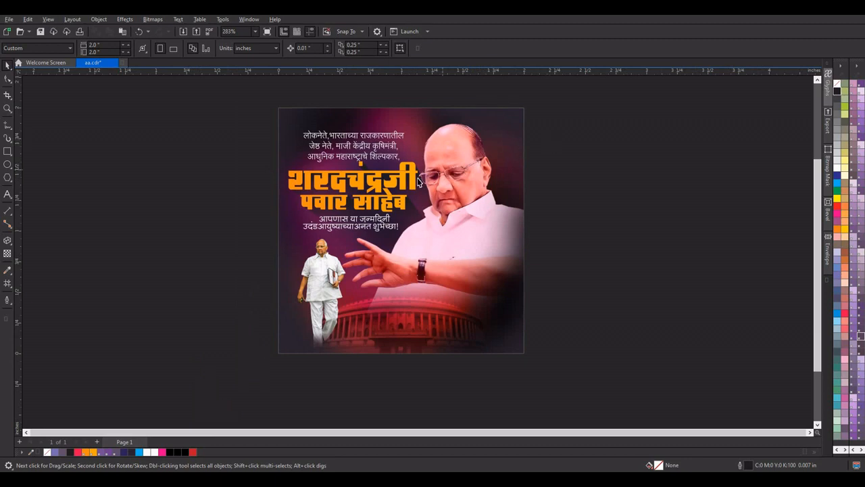
scroll(418, 181, "up", 2)
scroll(418, 182, "down", 3)
scroll(418, 181, "up", 1)
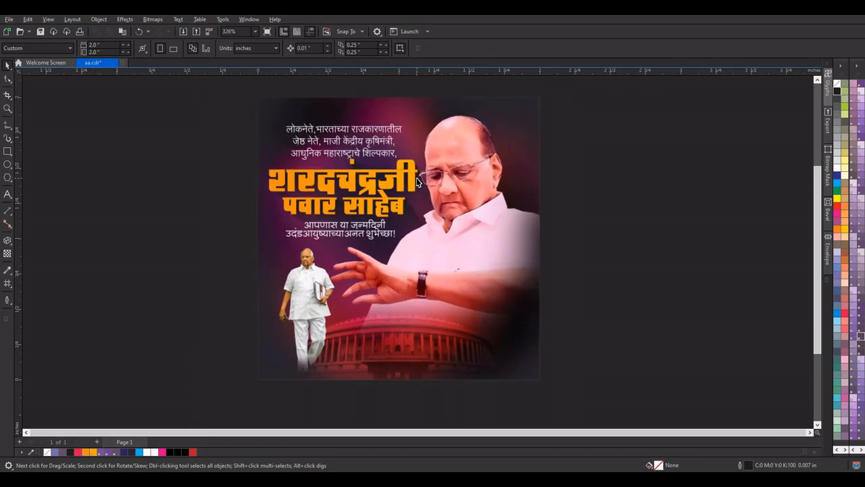
scroll(417, 181, "up", 1)
scroll(418, 181, "down", 2)
scroll(418, 181, "up", 1)
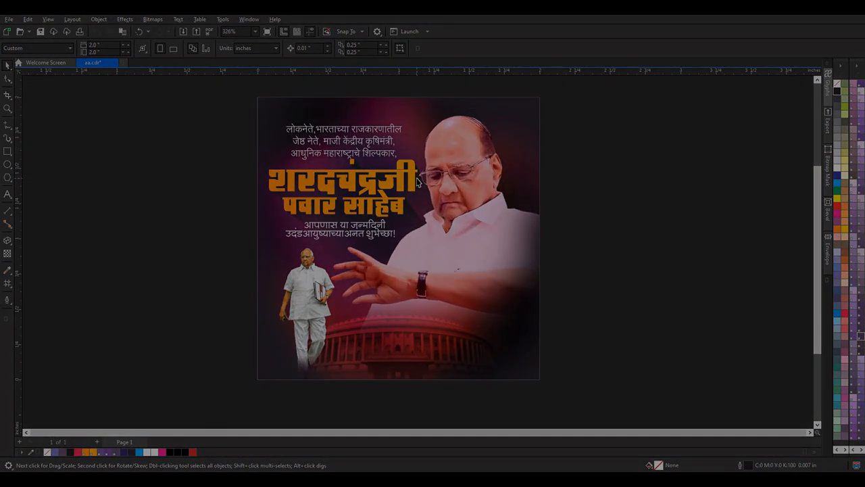